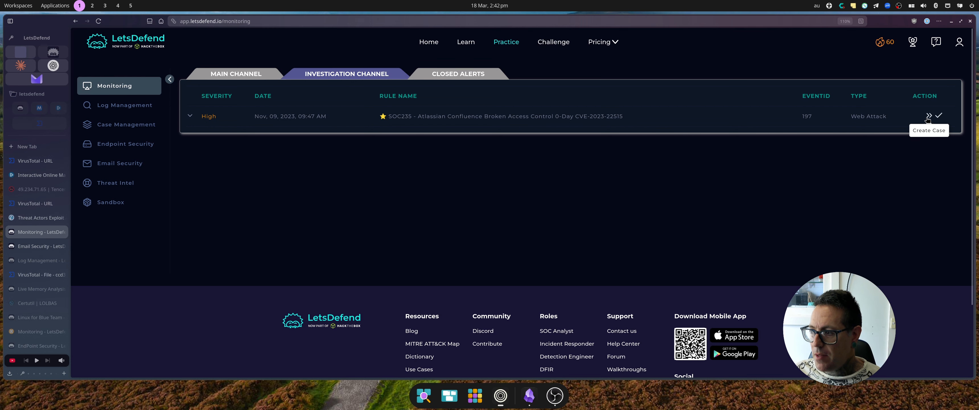
# Expand the SOC235 Confluence CVE-2023-22515 alert (event 197) to reveal its IPs and requested URL.
pyautogui.click(189, 114)
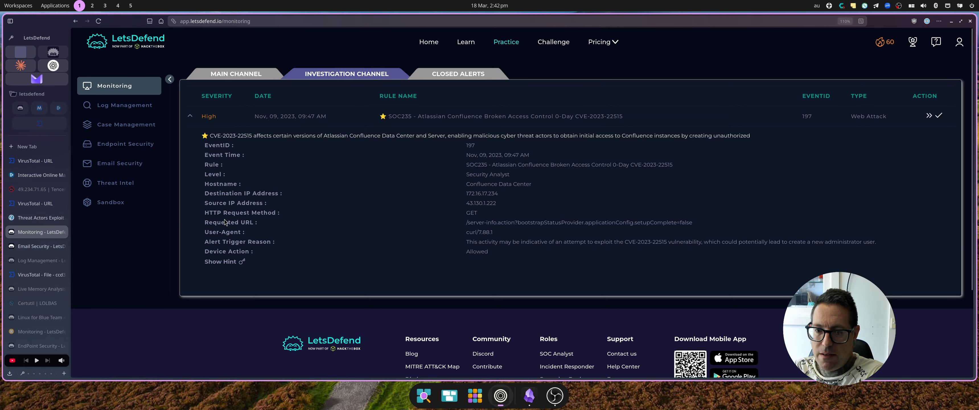
# In CISA advisory AA23-289A, highlight the exploited /server-info.action and /setup/setupadministrator.action endpoints.
pyautogui.click(42, 220)
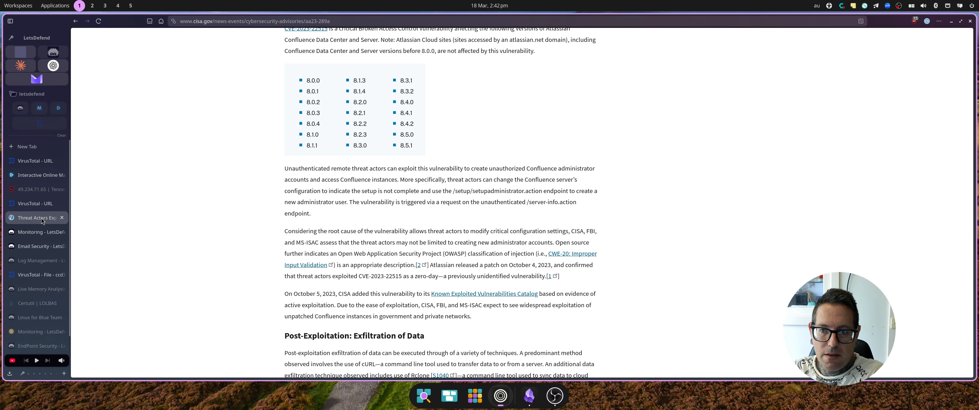
pyautogui.scroll(15, 326, 156)
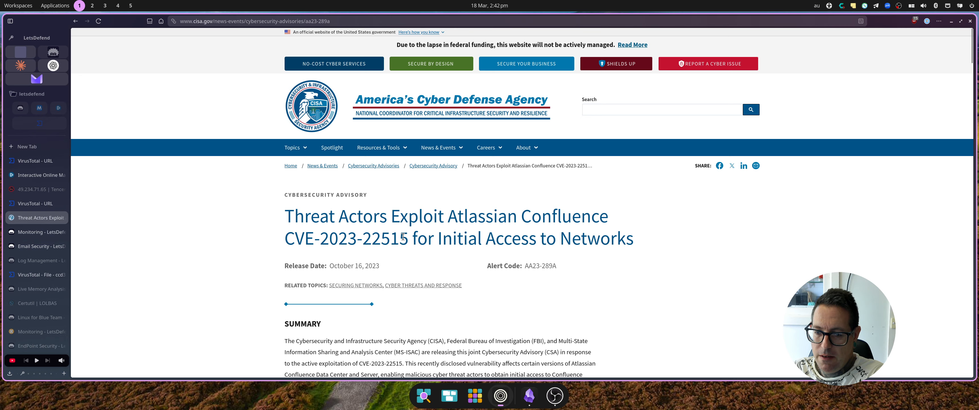
pyautogui.scroll(-15, 402, 236)
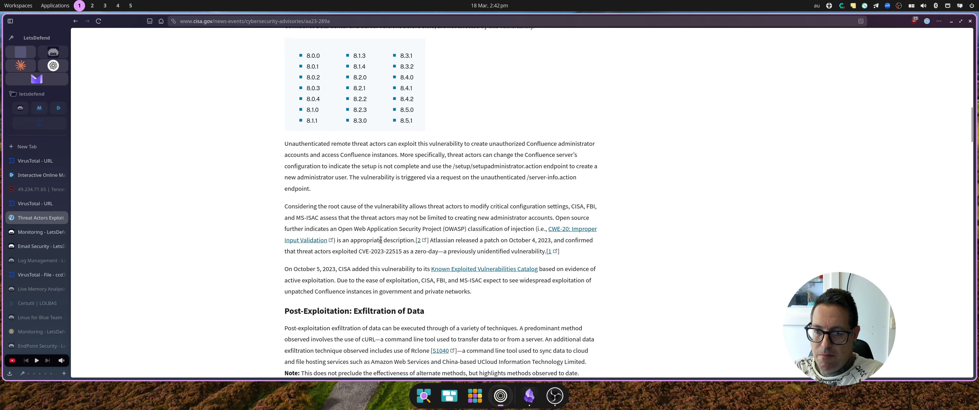
pyautogui.scroll(3, 380, 240)
pyautogui.scroll(-2, 380, 174)
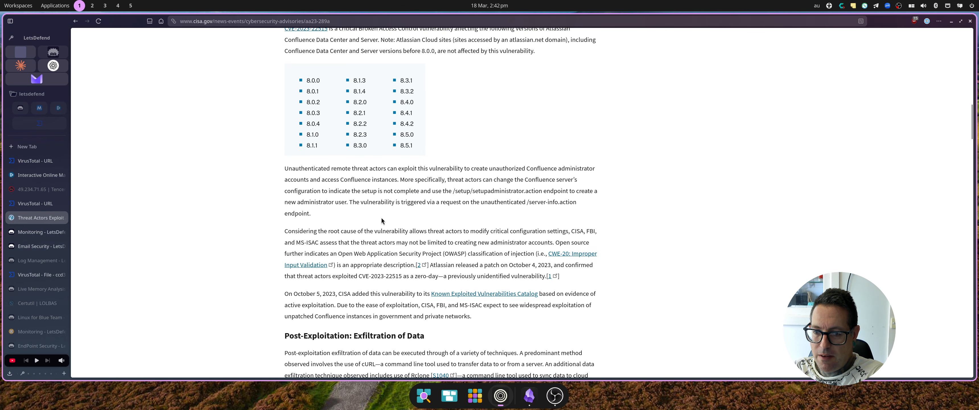
pyautogui.doubleClick(299, 169)
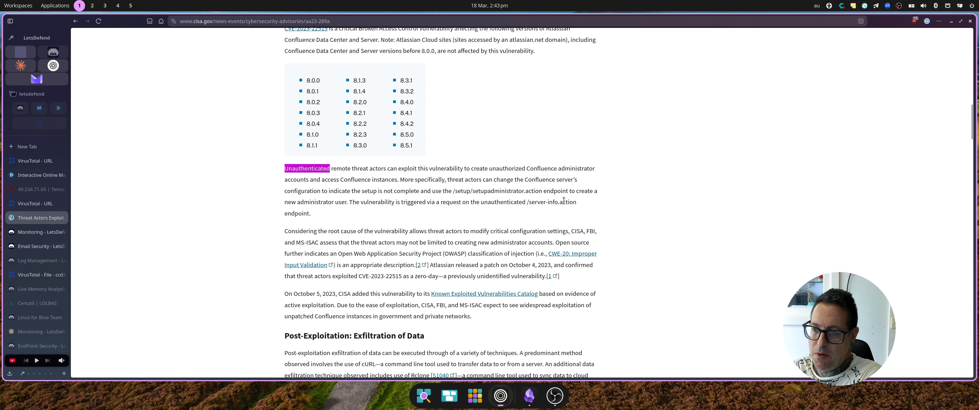
pyautogui.moveTo(576, 202); pyautogui.dragTo(526, 202)
pyautogui.moveTo(453, 191); pyautogui.dragTo(541, 189)
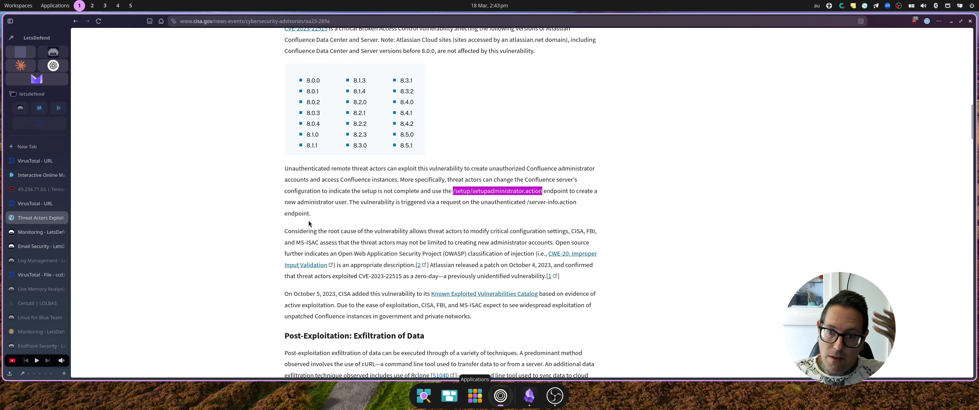
pyautogui.click(34, 232)
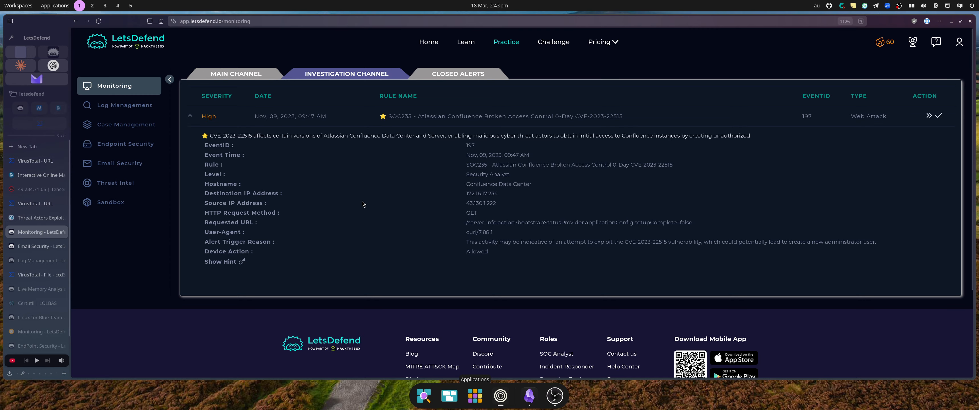
# Copy destination IP 172.16.17.234 and search it in Log Management's basic table view.
pyautogui.click(487, 195)
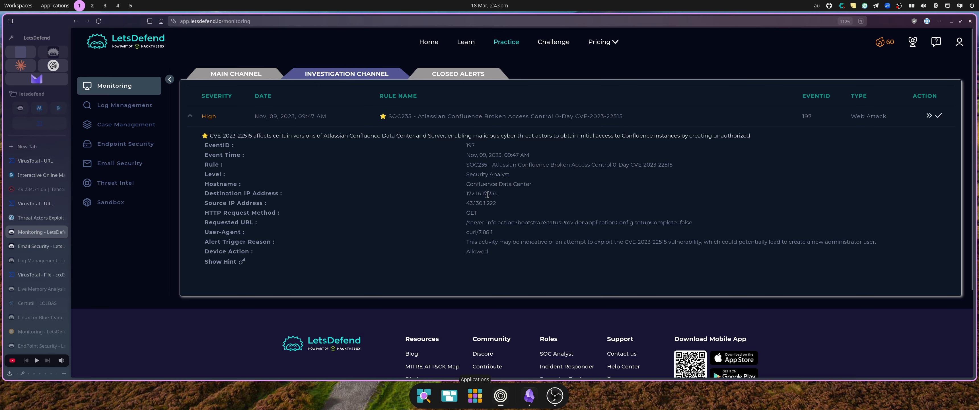
pyautogui.doubleClick(487, 195)
pyautogui.hotkey('ctrl', 'c')
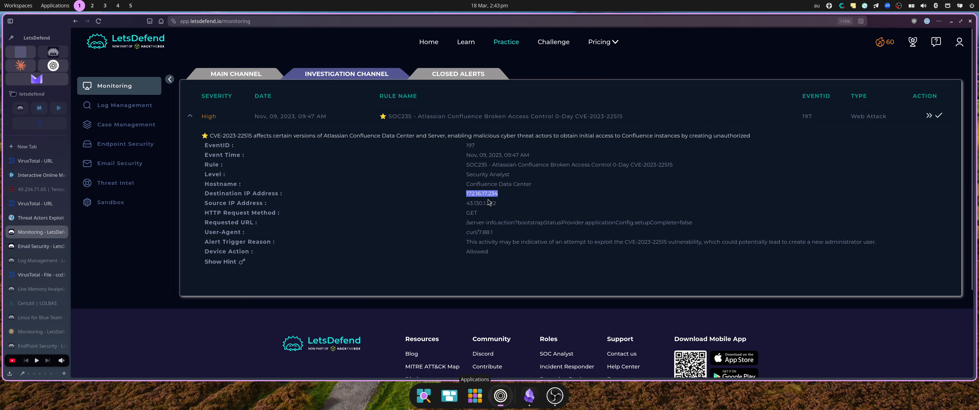
pyautogui.click(38, 246)
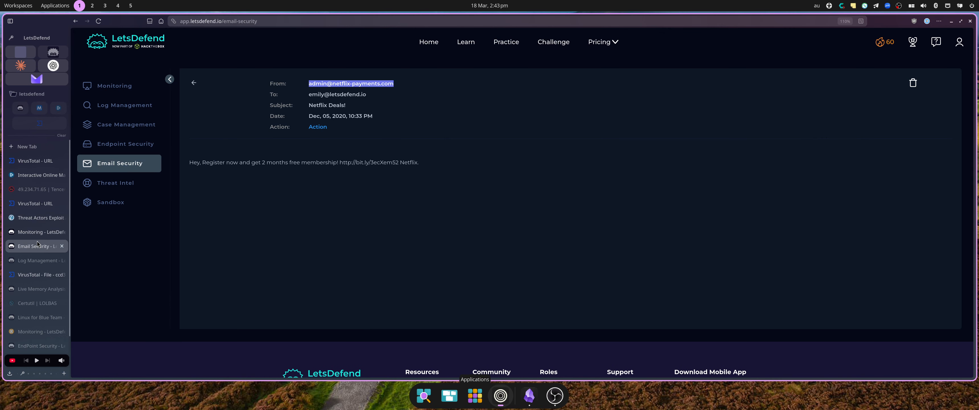
pyautogui.click(120, 105)
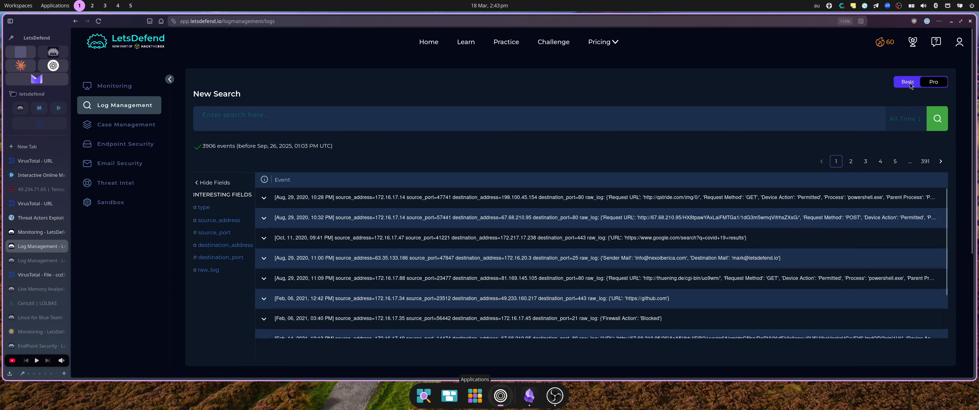
pyautogui.click(908, 82)
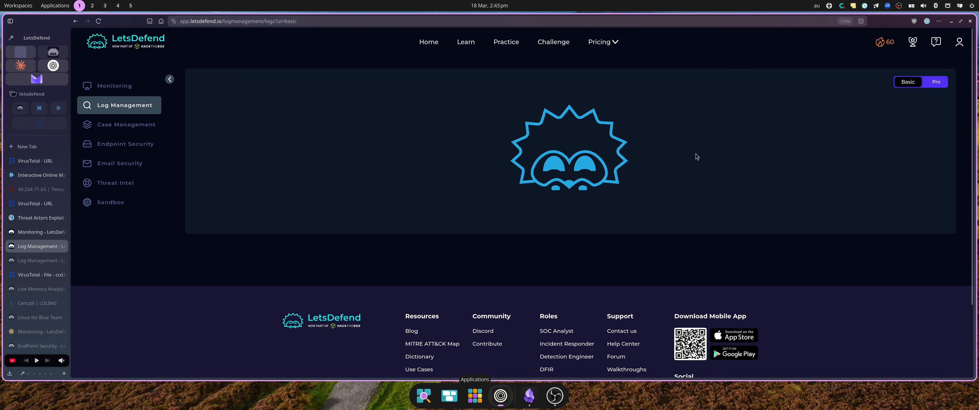
pyautogui.click(841, 94)
pyautogui.hotkey('ctrl', 'v')
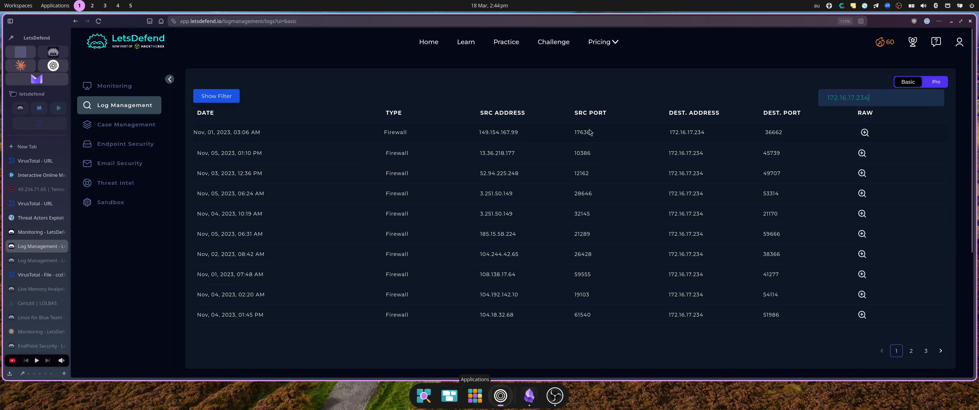
# Page through all three pages of logs filtered to 172.16.17.234.
pyautogui.click(924, 350)
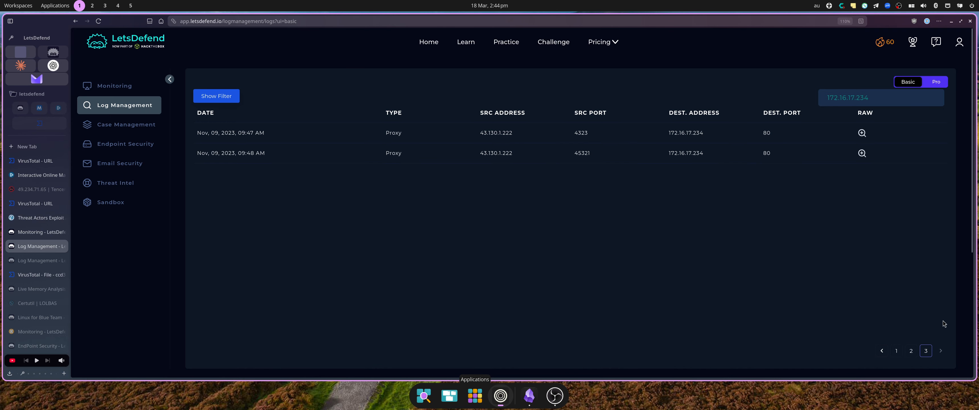
pyautogui.click(911, 352)
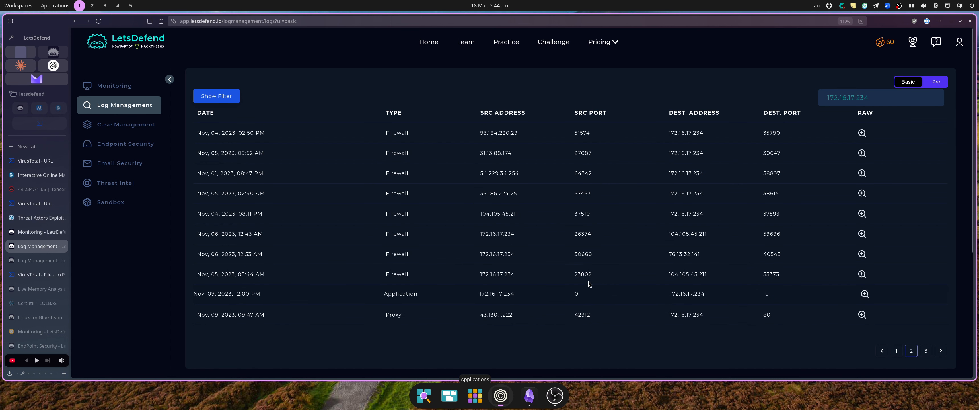
pyautogui.click(36, 232)
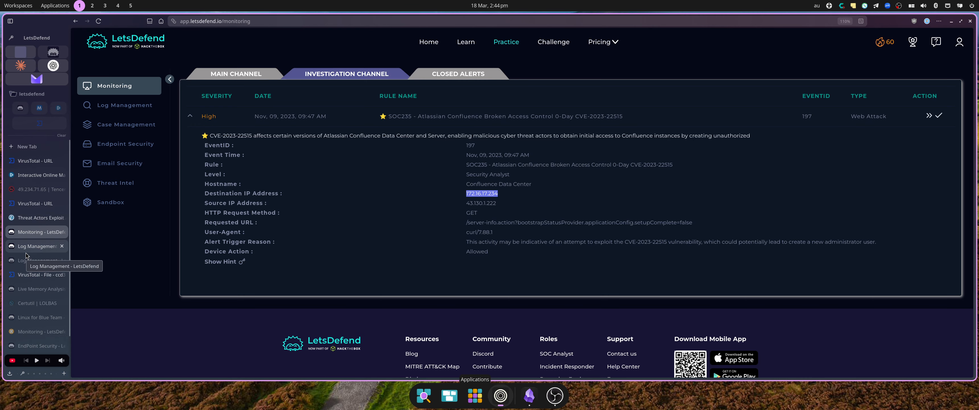
pyautogui.click(25, 253)
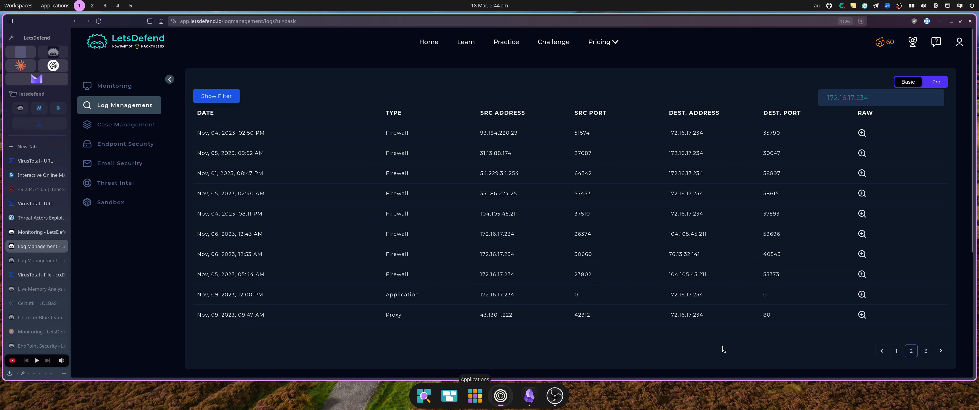
pyautogui.click(898, 350)
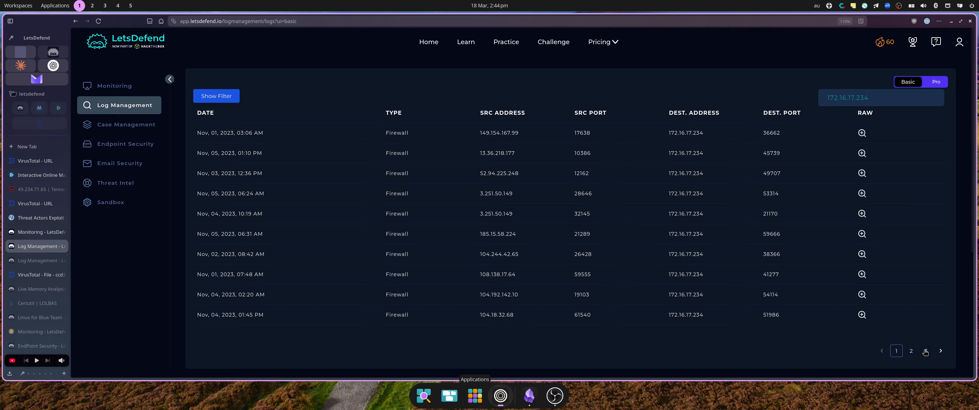
pyautogui.click(925, 350)
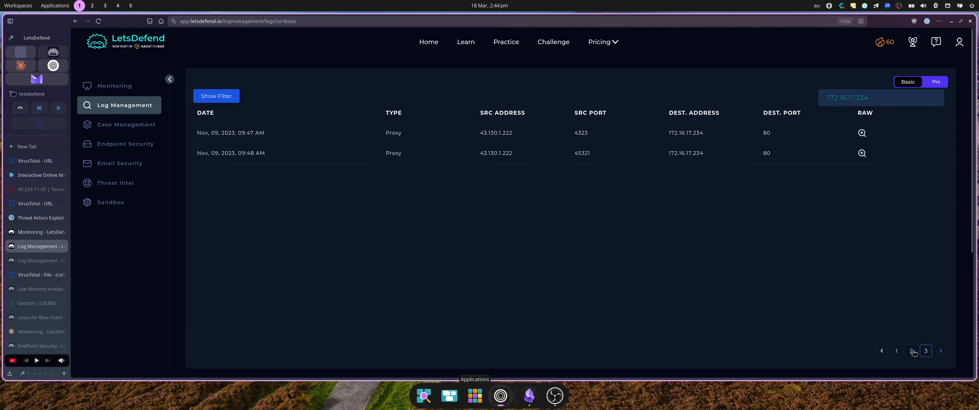
# Read the raw logs of the 09:47 and 09:48 proxy requests from 43.130.1.222.
pyautogui.click(863, 153)
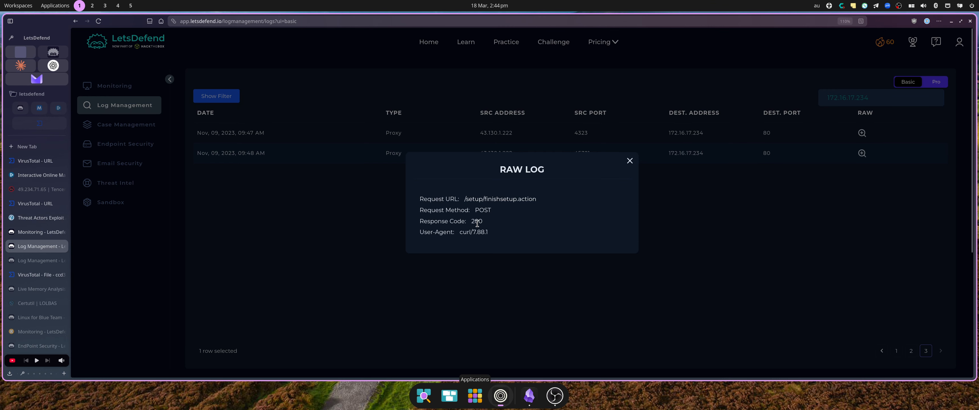
pyautogui.click(862, 194)
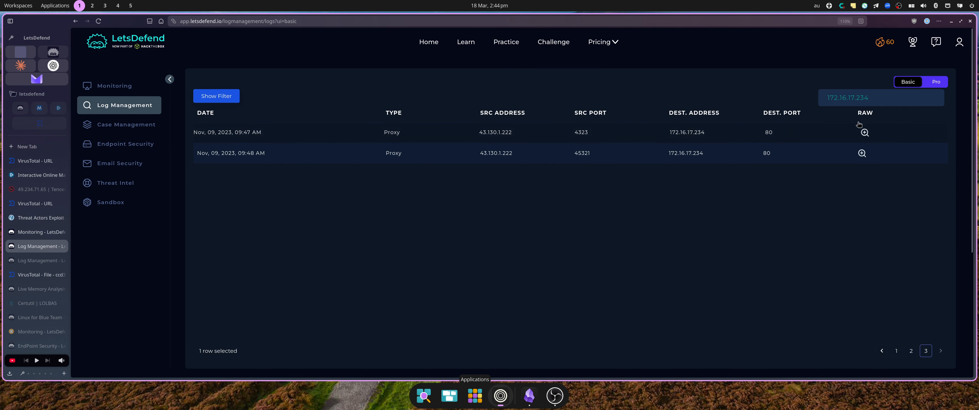
pyautogui.click(863, 133)
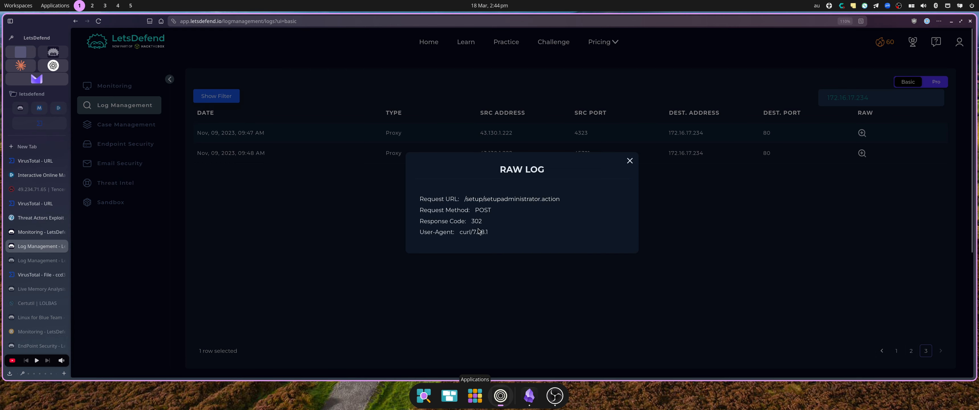
pyautogui.click(832, 237)
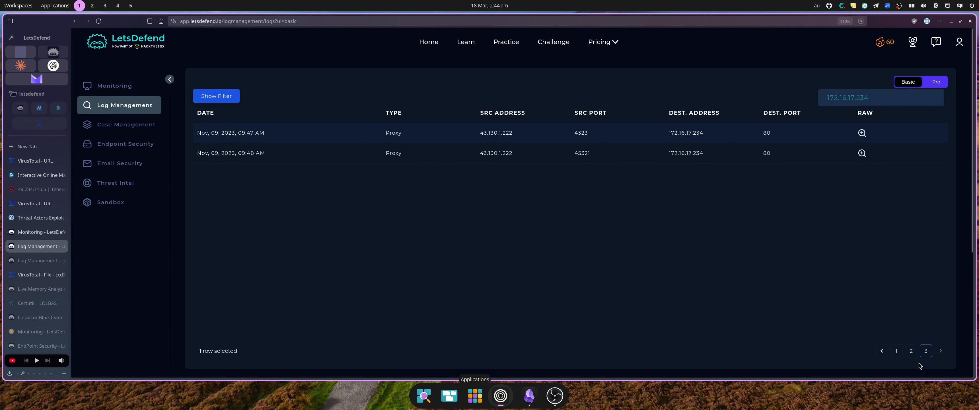
pyautogui.click(911, 350)
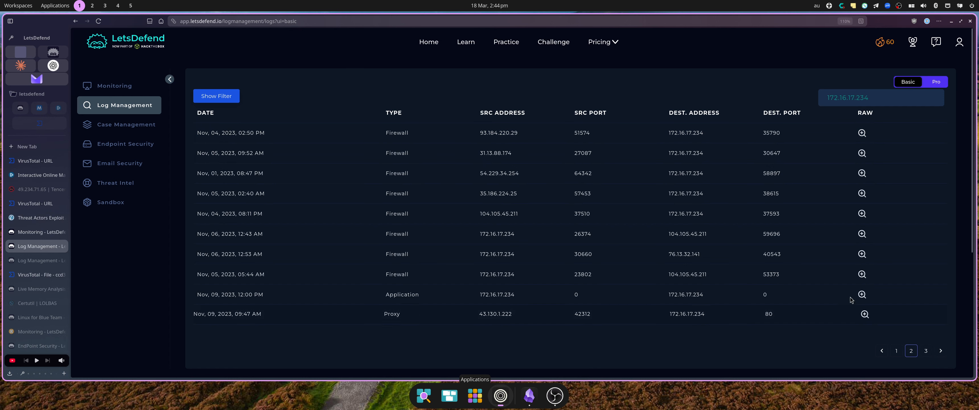
pyautogui.click(863, 313)
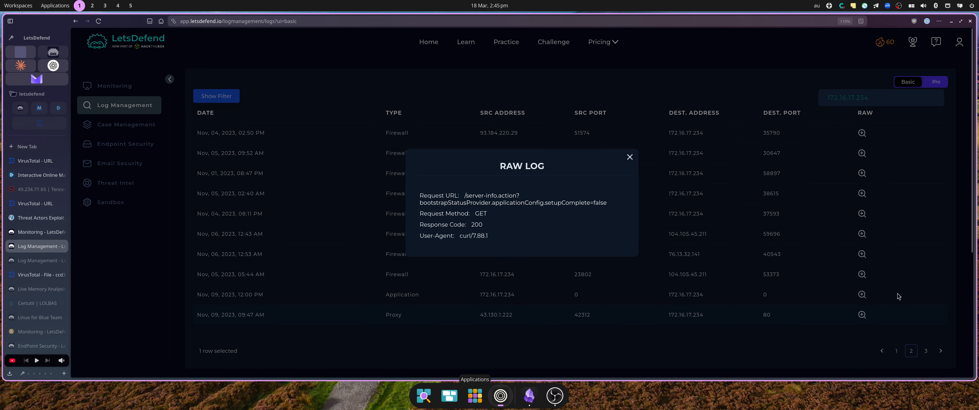
# Review the Application entry's raw Confluence access log, then select source address 43.130.1.222.
pyautogui.click(886, 307)
pyautogui.click(862, 294)
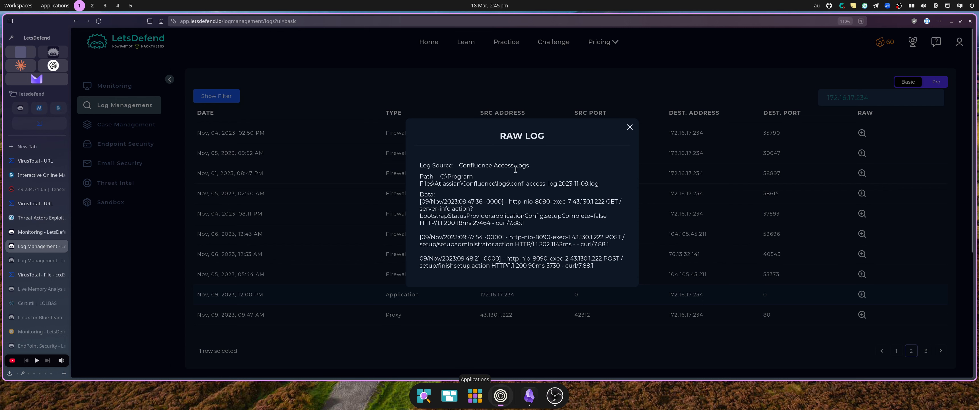
pyautogui.scroll(-2, 530, 219)
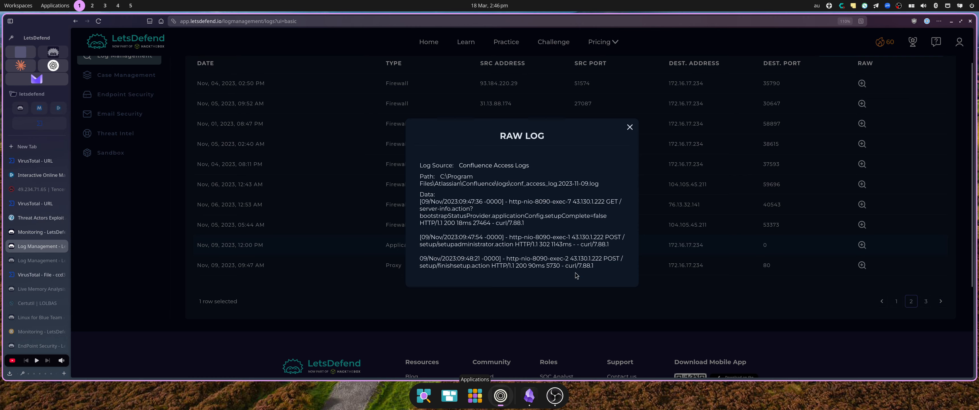
pyautogui.moveTo(593, 266); pyautogui.dragTo(423, 175)
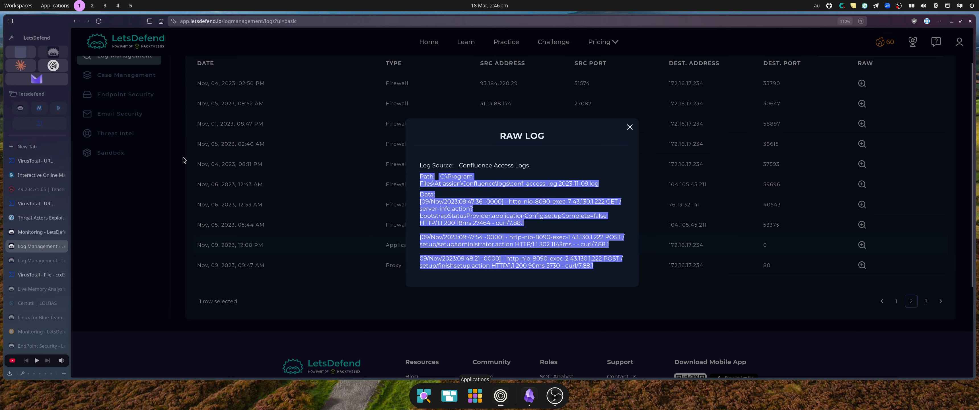
pyautogui.click(324, 179)
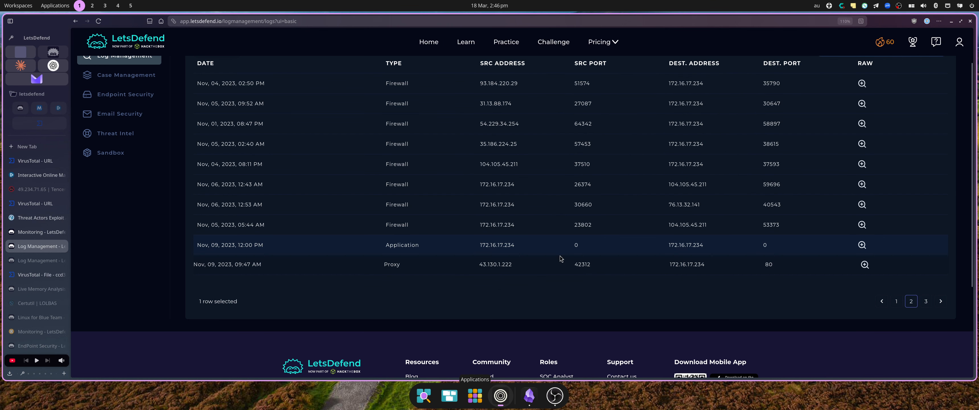
pyautogui.moveTo(511, 262); pyautogui.dragTo(480, 264)
pyautogui.hotkey('ctrl', 'c')
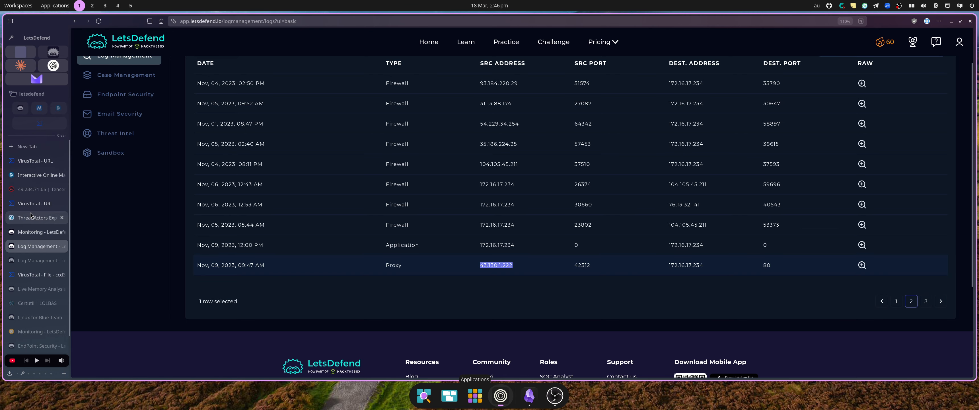
# Check 43.130.1.222 on AbuseIPDB: one report, 0% confidence, tagged Exploited Host.
pyautogui.click(36, 189)
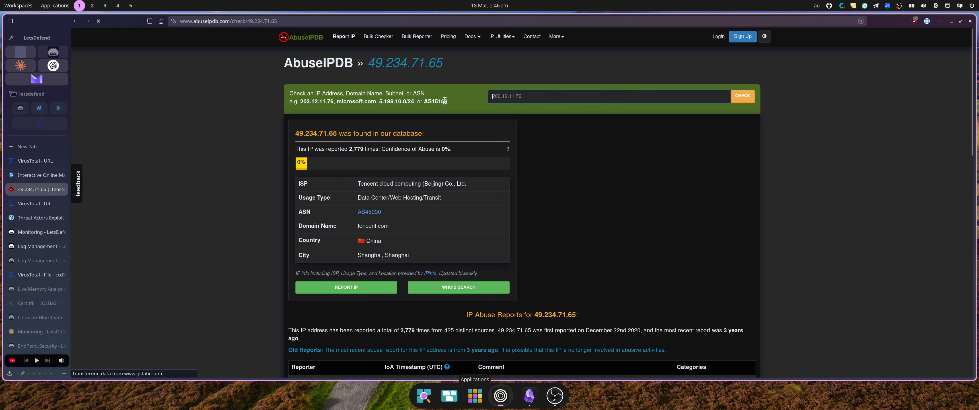
pyautogui.hotkey('ctrl', 'v')
pyautogui.press('Return')
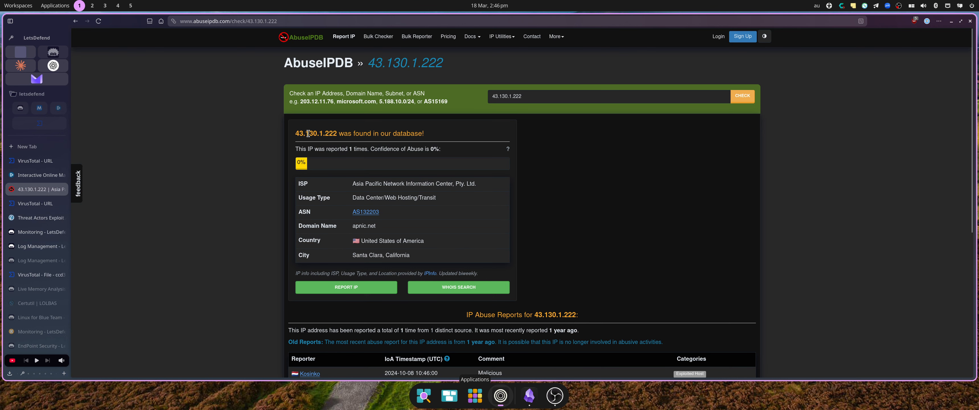
pyautogui.scroll(-5, 489, 224)
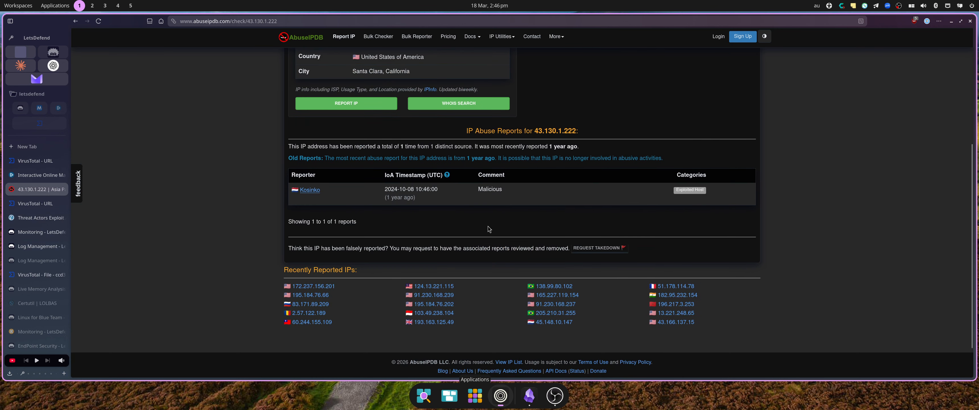
pyautogui.scroll(4, 487, 220)
pyautogui.scroll(-3, 403, 171)
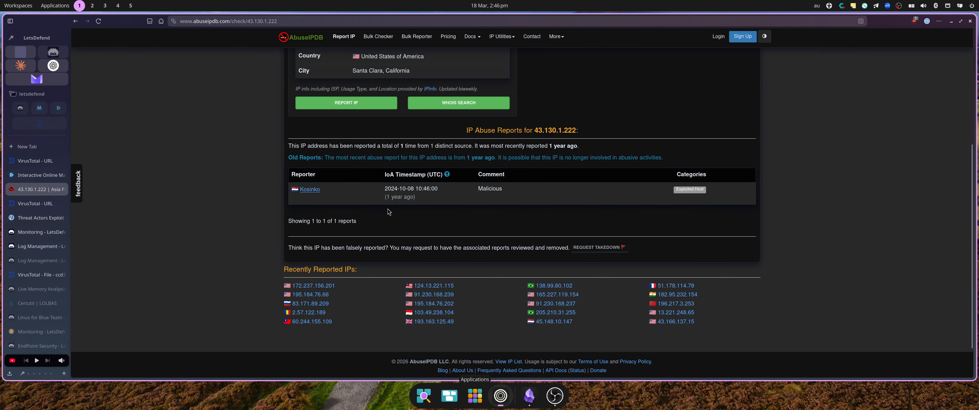
# Search 43.130.1.222 on VirusTotal, showing 6 of 94 vendors flag it malicious.
pyautogui.click(38, 274)
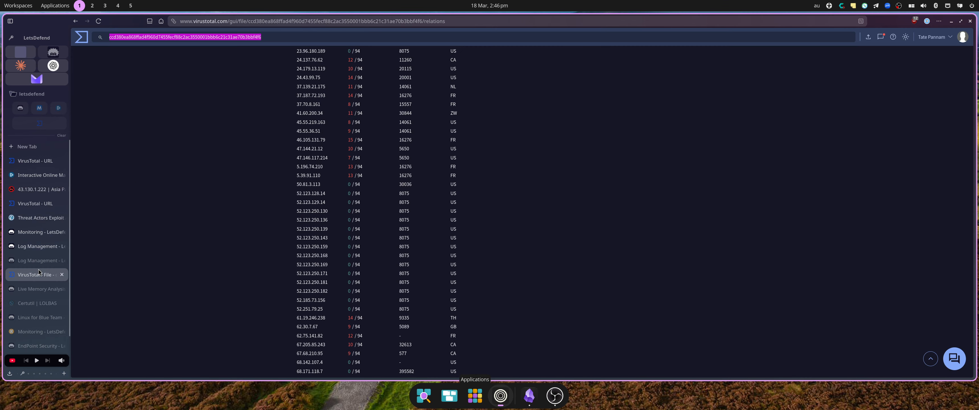
pyautogui.hotkey('ctrl', 'v')
pyautogui.press('Return')
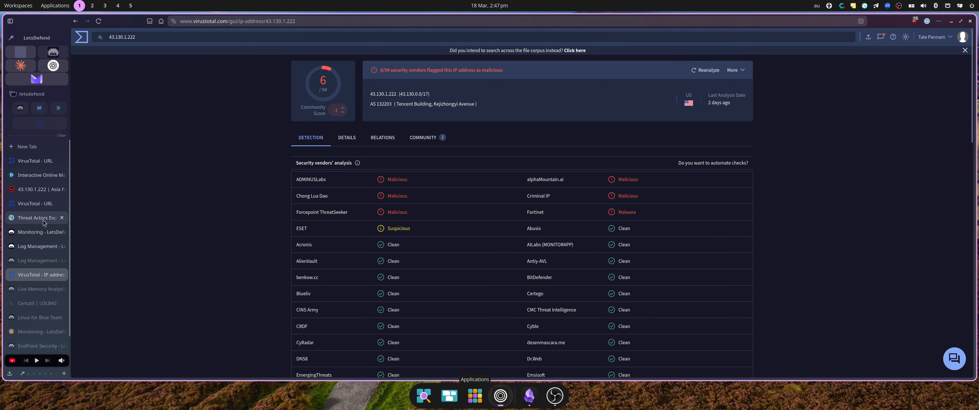
# Copy 172.16.17.234 and open its Confluence Data Center v8.0.3 record in Endpoint Security.
pyautogui.click(35, 251)
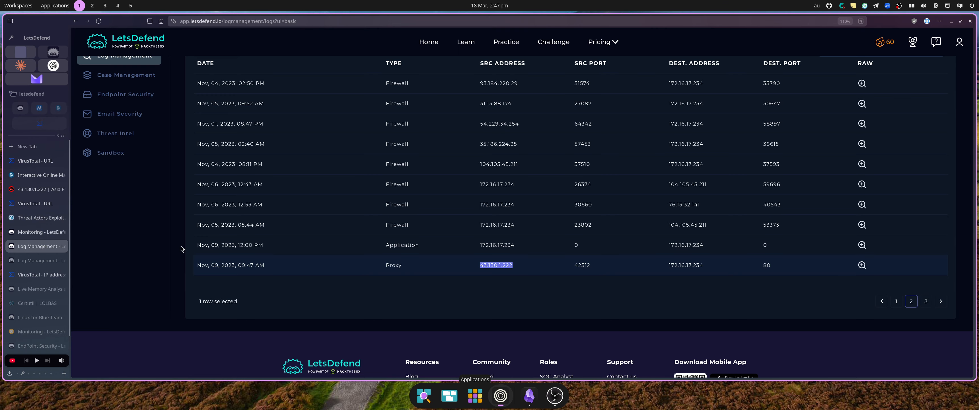
pyautogui.moveTo(714, 266); pyautogui.dragTo(670, 267)
pyautogui.hotkey('ctrl', 'c')
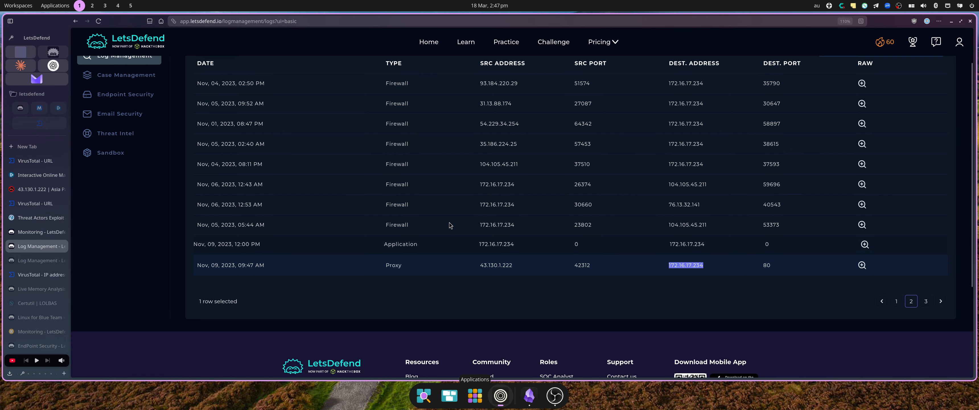
pyautogui.click(33, 260)
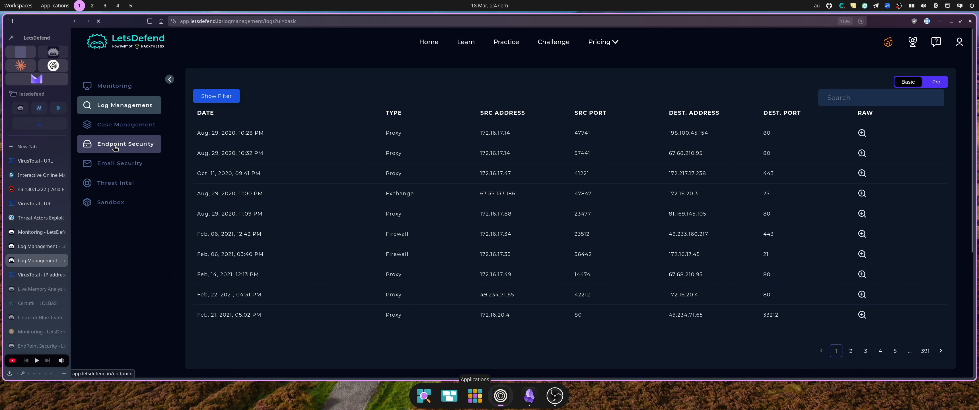
pyautogui.click(115, 148)
pyautogui.click(208, 78)
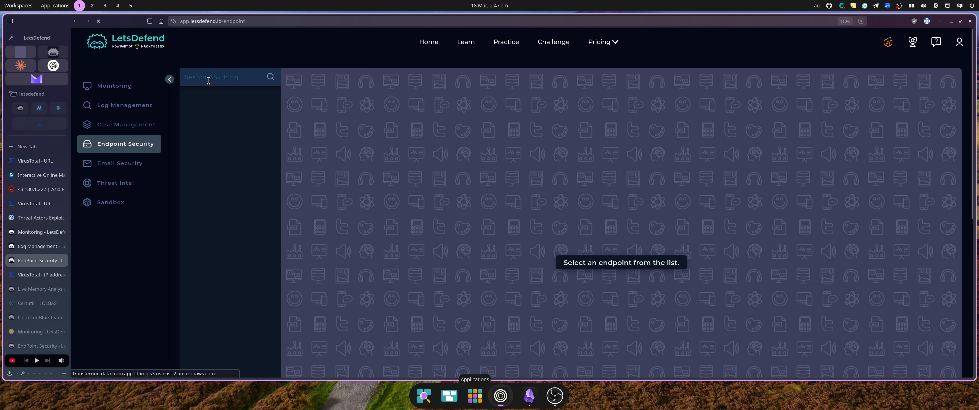
pyautogui.hotkey('ctrl', 'v')
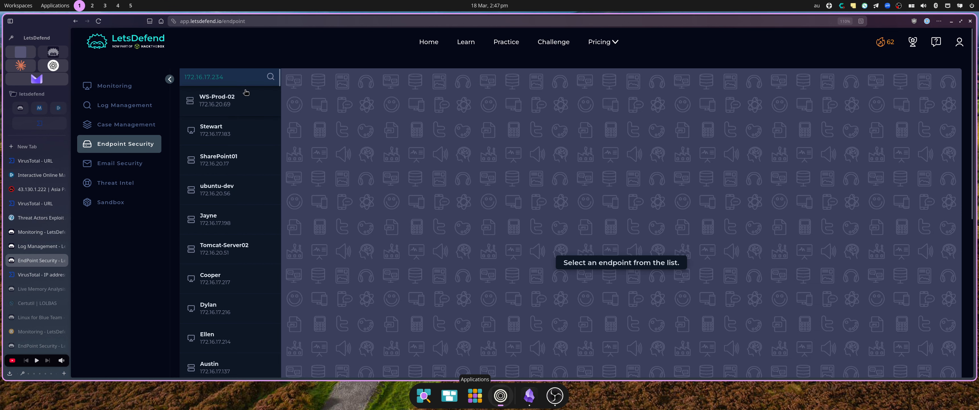
pyautogui.click(220, 113)
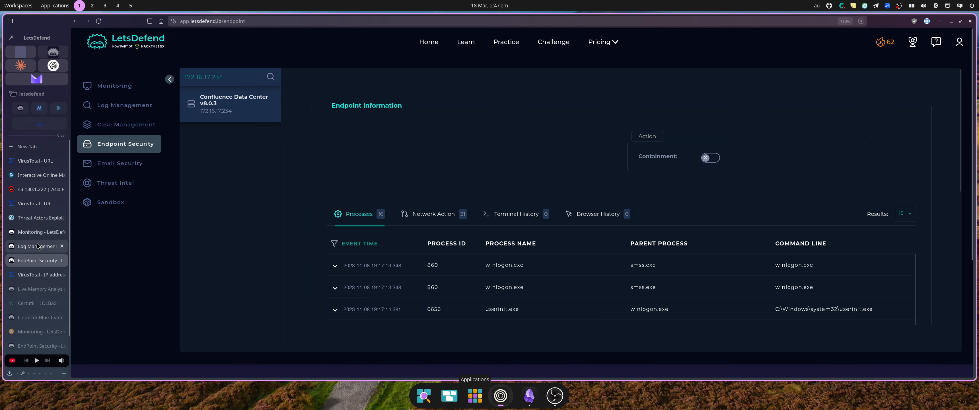
# Confirm version 8.0.3 is listed as affected in the CISA advisory, then return to the endpoint.
pyautogui.click(35, 222)
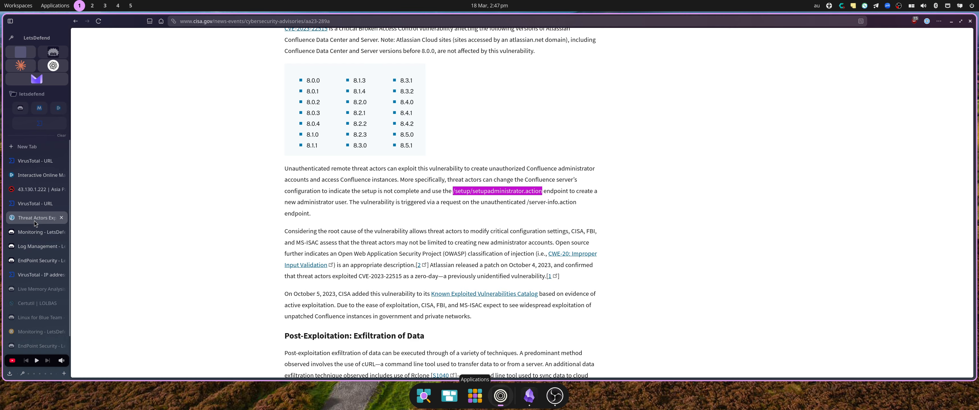
pyautogui.scroll(4, 400, 132)
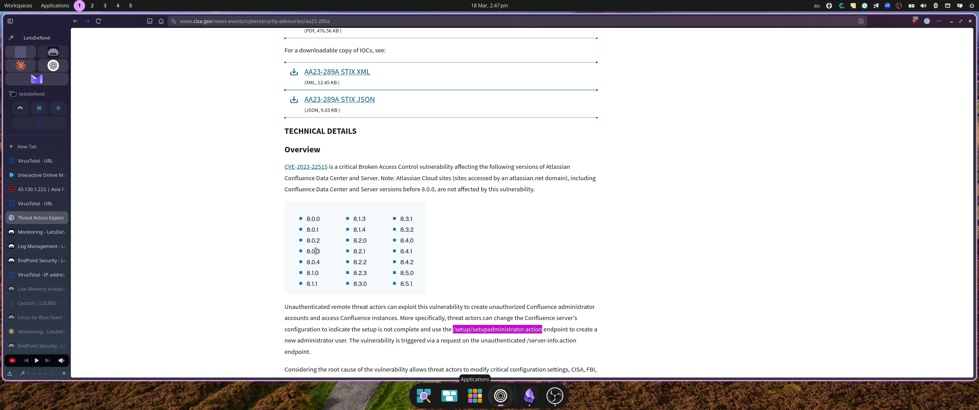
pyautogui.click(33, 261)
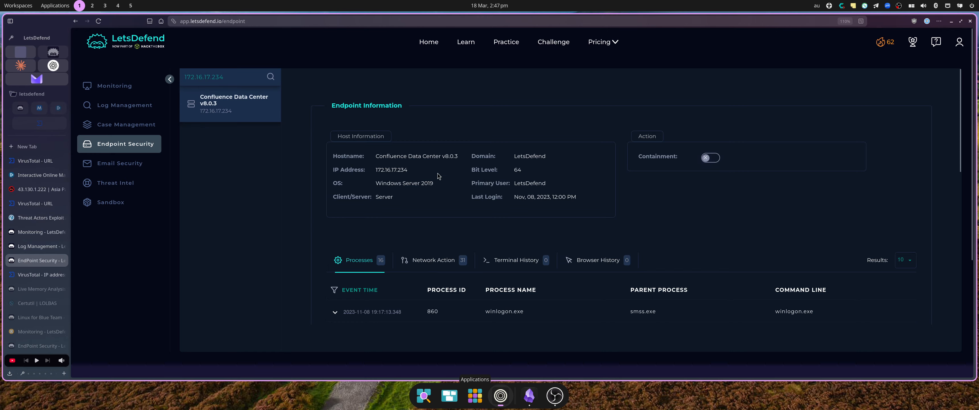
# Select the Confluence host's hostname, scan its process history, and list its network actions.
pyautogui.tripleClick(457, 158)
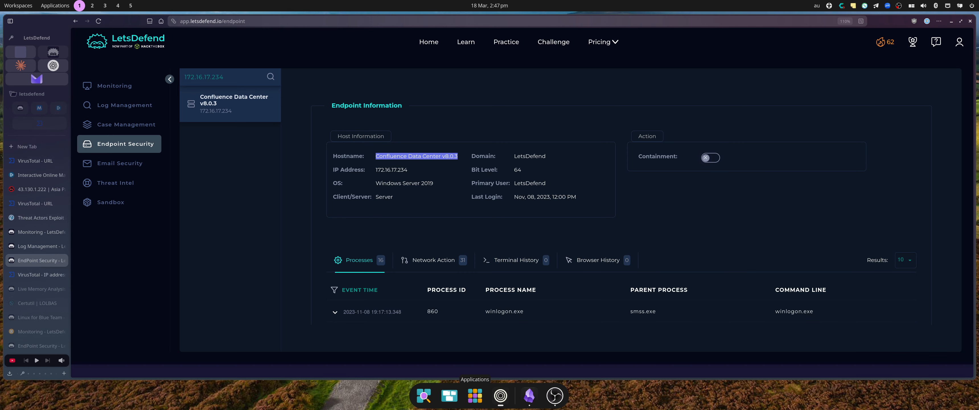
pyautogui.scroll(-2, 835, 185)
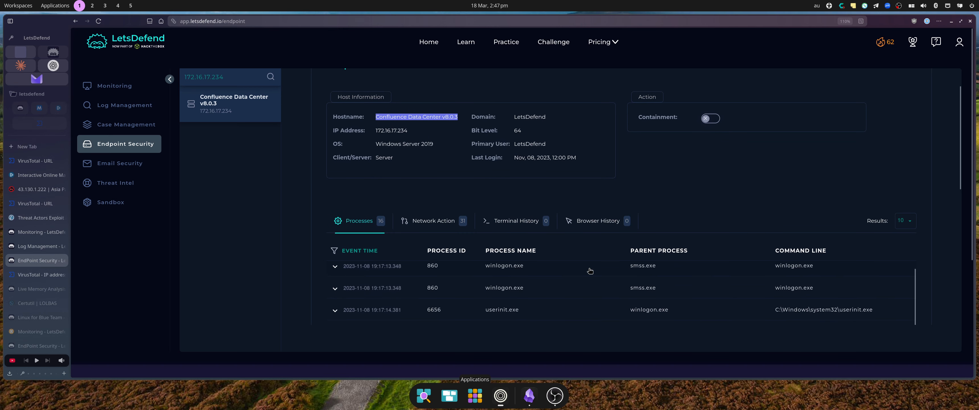
pyautogui.scroll(-3, 835, 185)
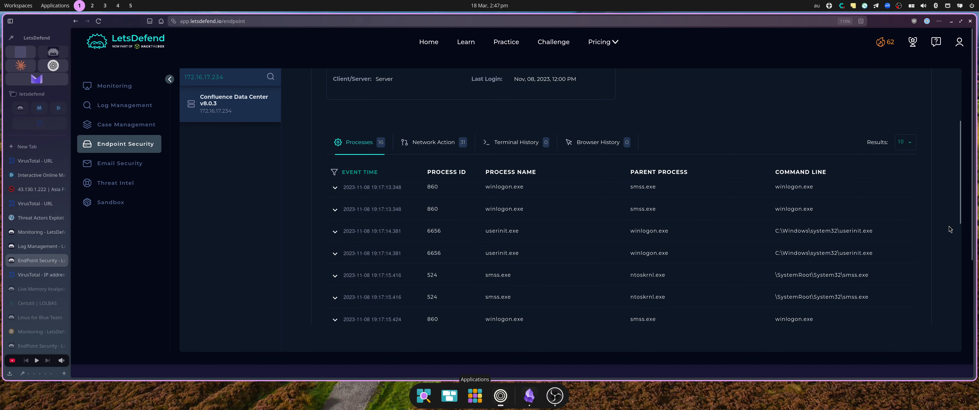
pyautogui.scroll(-5, 672, 234)
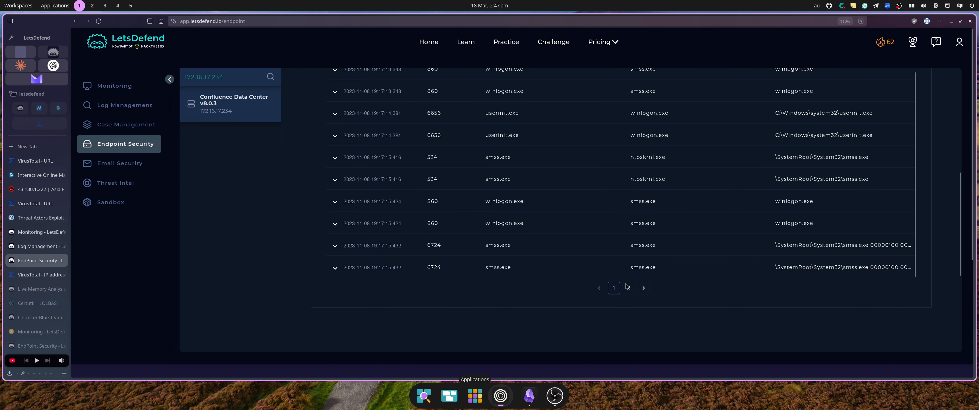
pyautogui.scroll(-2, 632, 292)
pyautogui.scroll(3, 632, 293)
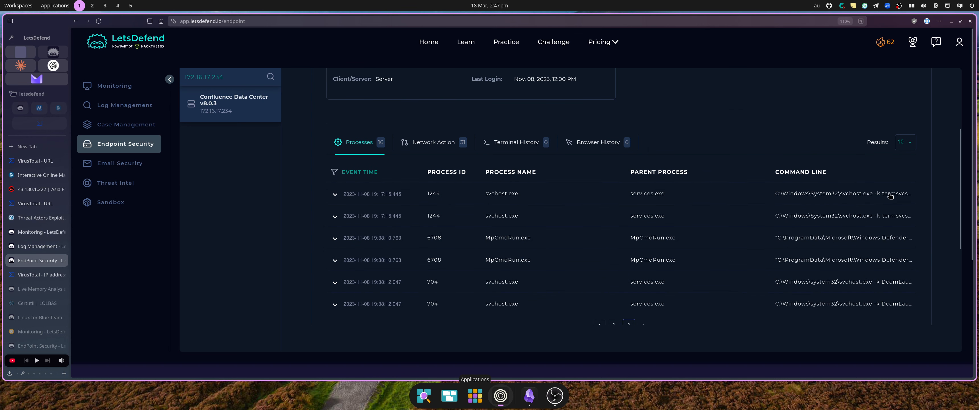
pyautogui.click(432, 145)
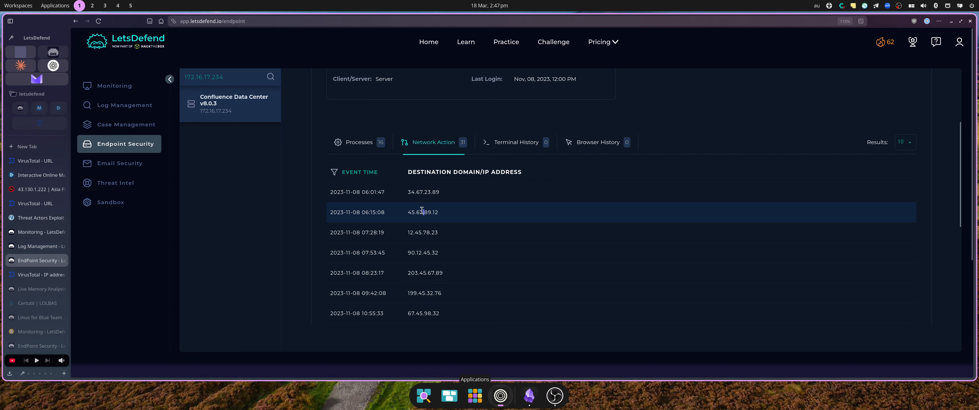
# Compare destination IP 45.67.89.12 on the endpoint with the VirusTotal report for 43.130.1.222.
pyautogui.doubleClick(423, 212)
pyautogui.click(35, 269)
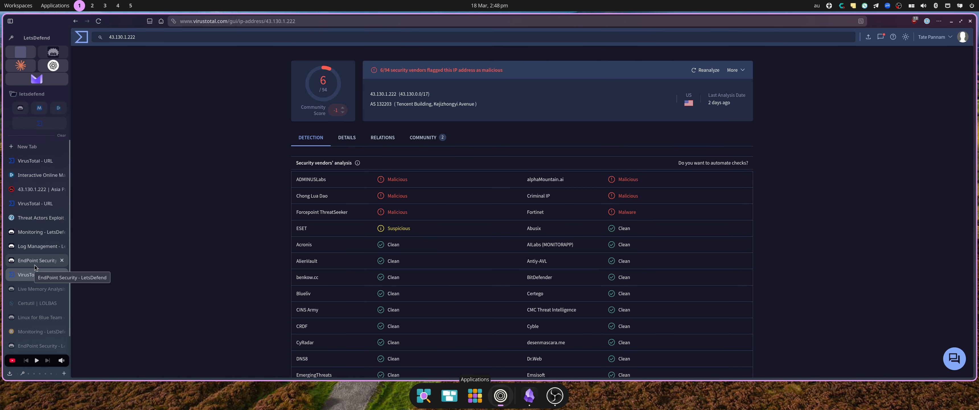
pyautogui.click(35, 261)
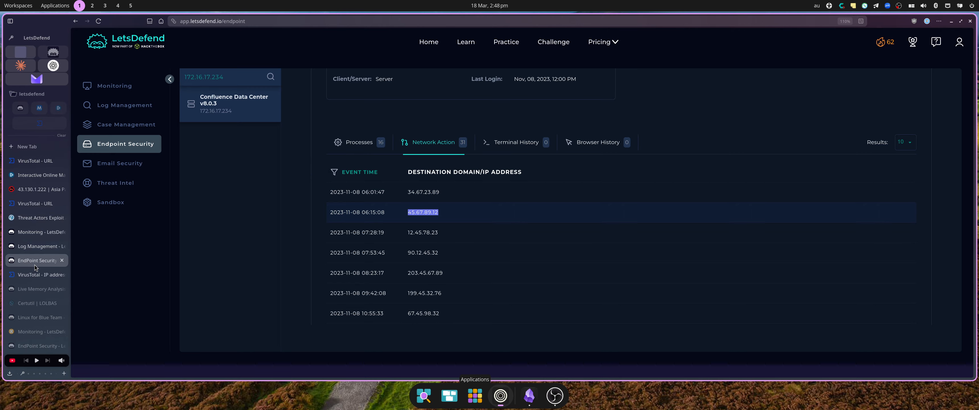
pyautogui.click(35, 274)
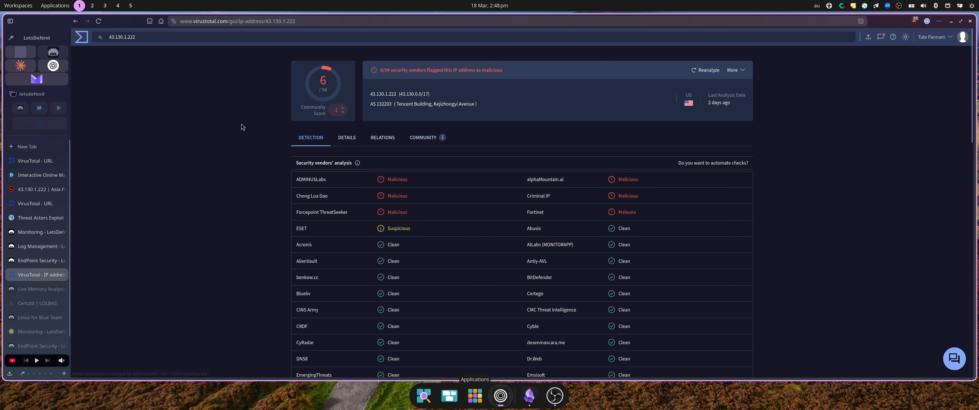
pyautogui.click(35, 260)
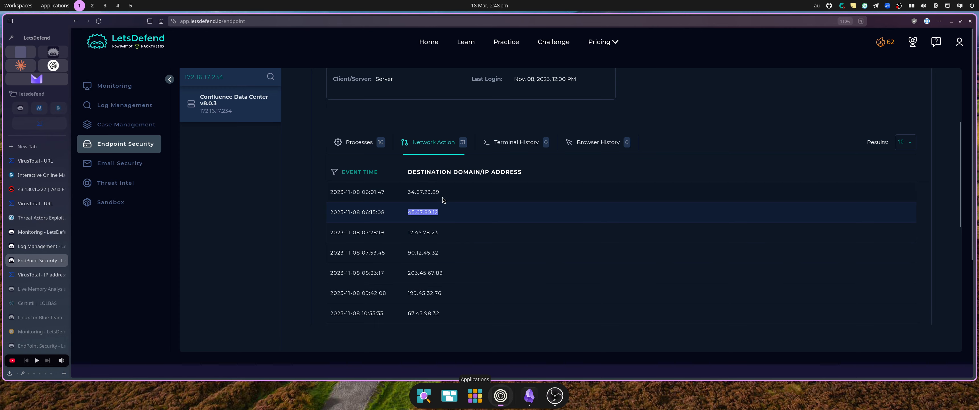
# Page through network connections pages 3 and 4, copying IPs 45.78.89.23 and 43.130.1.222.
pyautogui.scroll(-1, 803, 247)
pyautogui.scroll(-3, 804, 247)
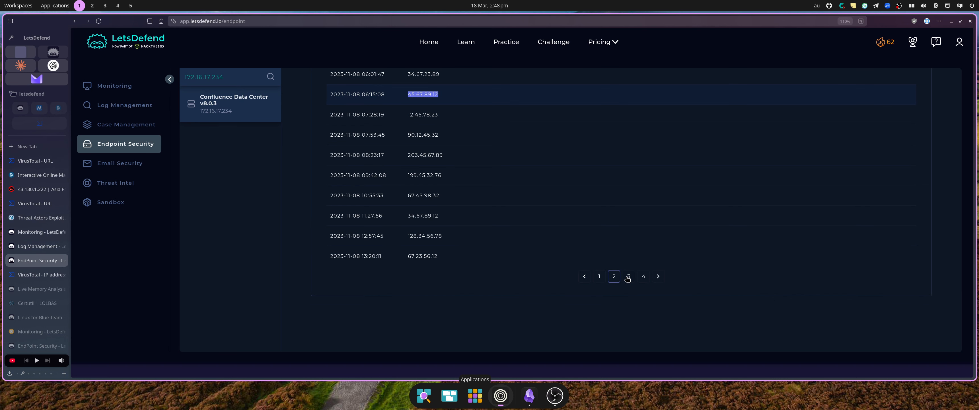
pyautogui.click(628, 277)
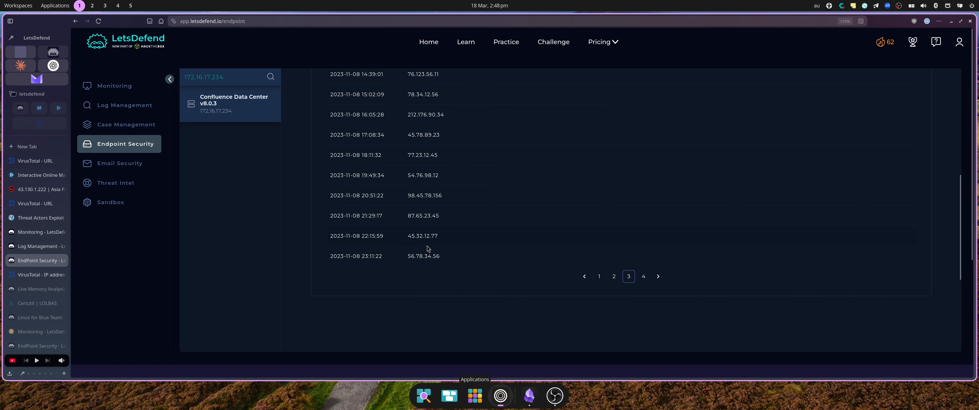
pyautogui.scroll(1, 441, 199)
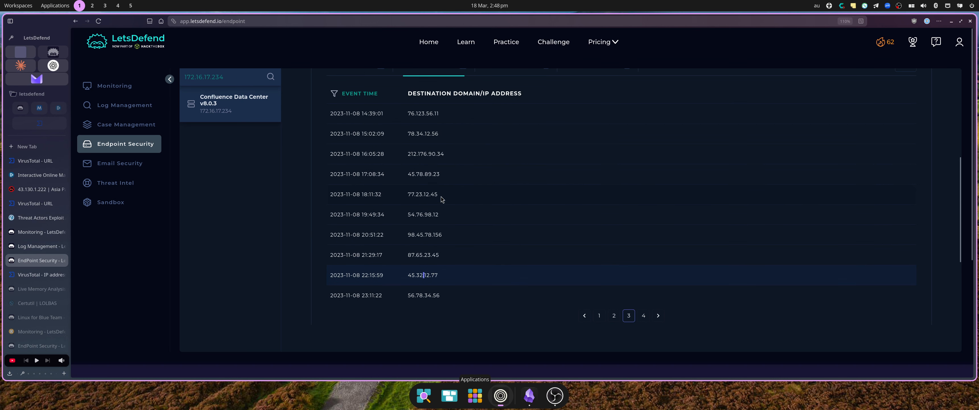
pyautogui.doubleClick(424, 173)
pyautogui.click(643, 317)
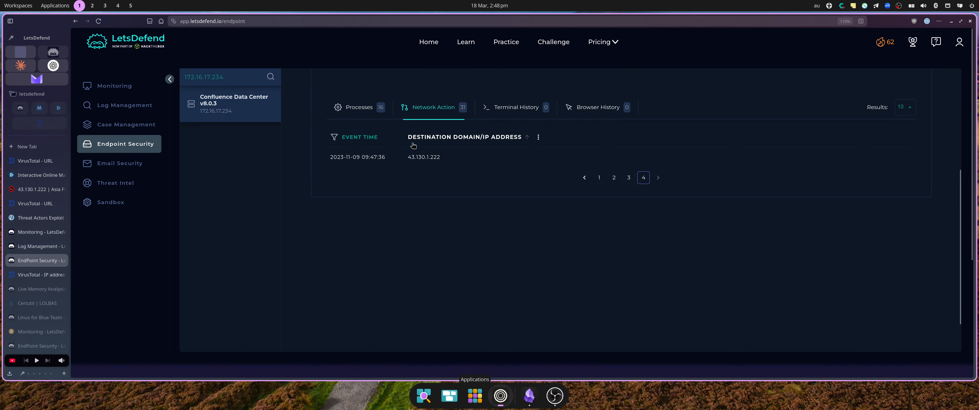
pyautogui.doubleClick(422, 156)
pyautogui.hotkey('ctrl', 'c')
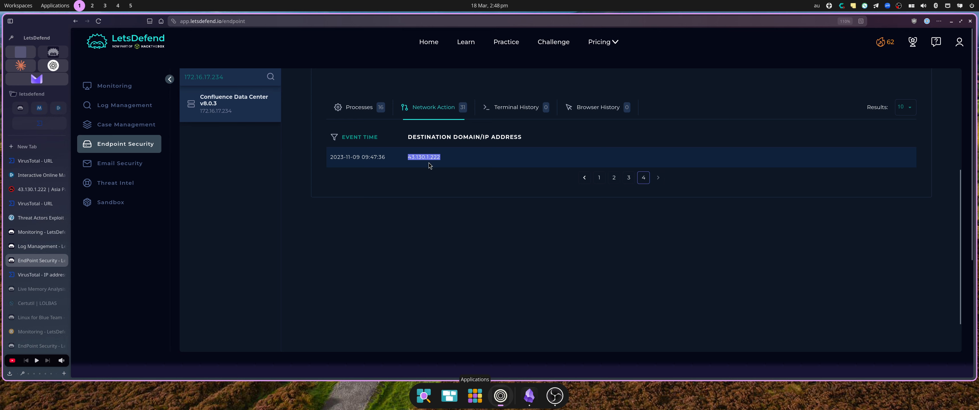
# Recheck the proxy logs, then confirm the host's terminal and browser history hold no entries.
pyautogui.click(40, 245)
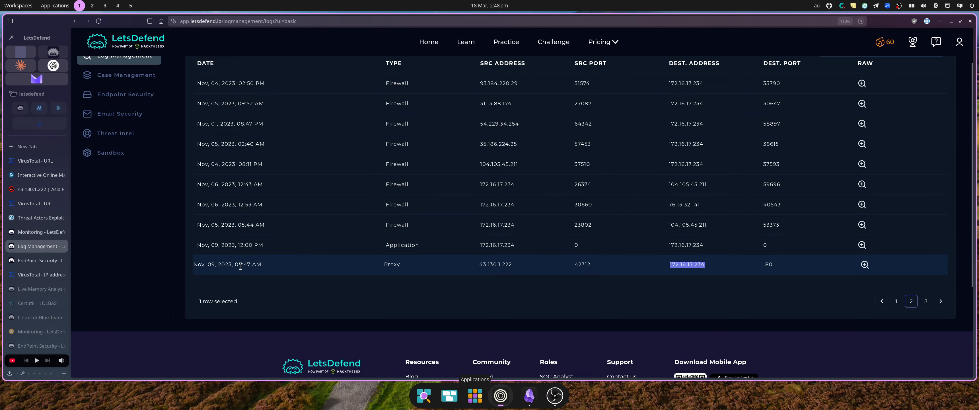
pyautogui.click(30, 266)
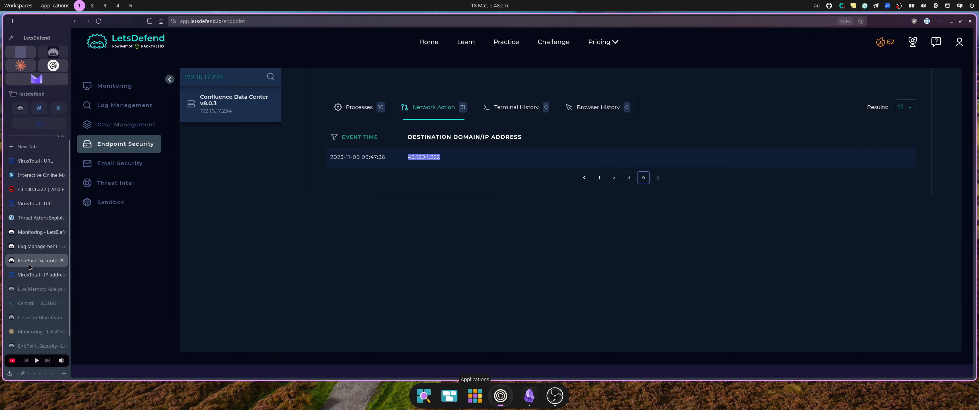
pyautogui.click(516, 107)
pyautogui.click(603, 107)
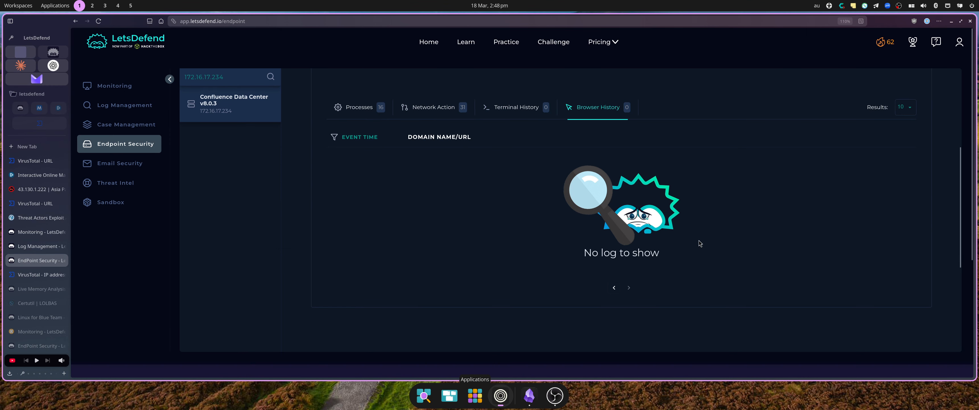
pyautogui.scroll(4, 699, 243)
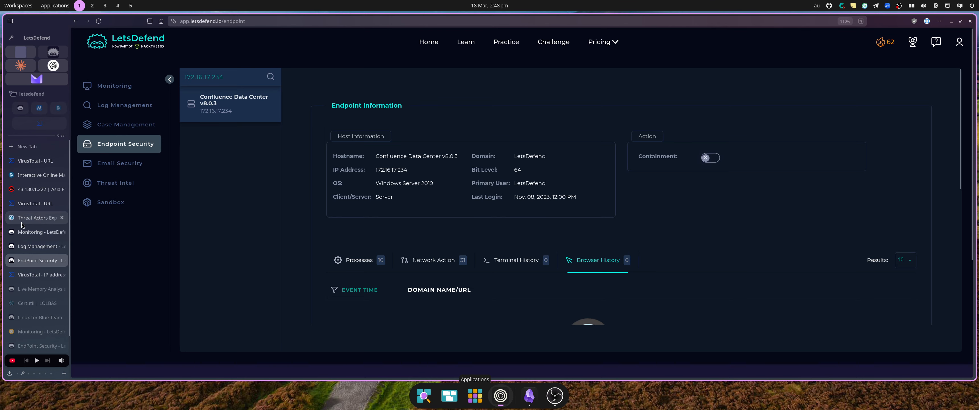
# Escalate the EventID 197 alert into a case and launch its investigation playbook.
pyautogui.click(41, 231)
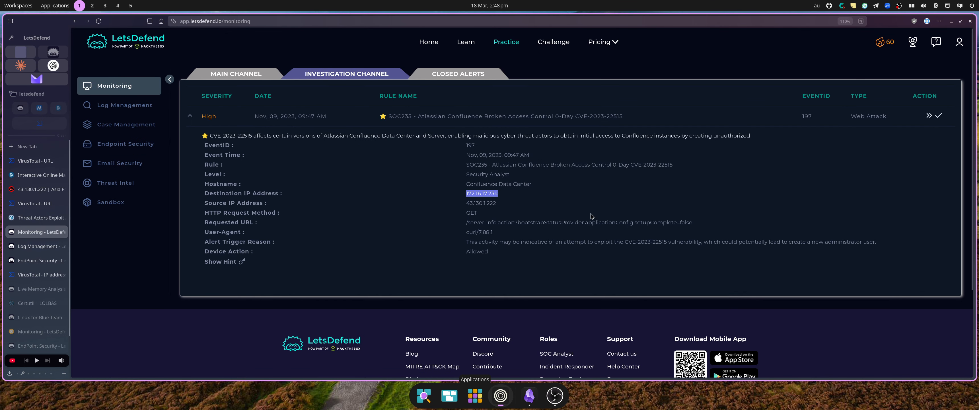
pyautogui.click(929, 116)
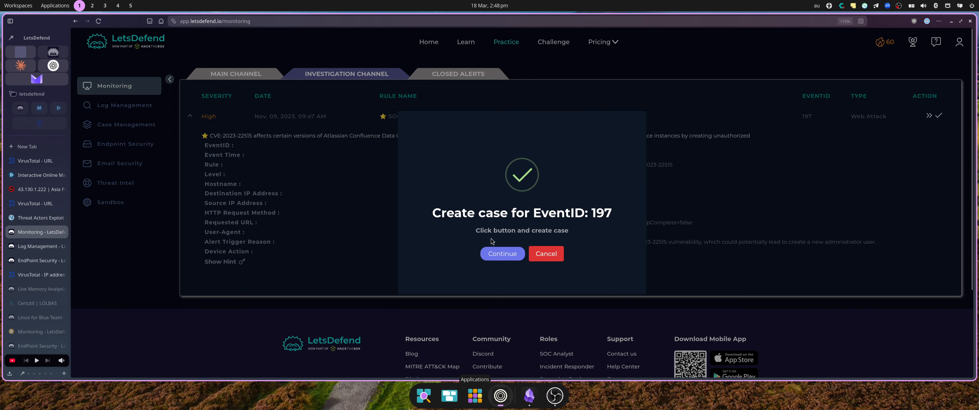
pyautogui.click(492, 254)
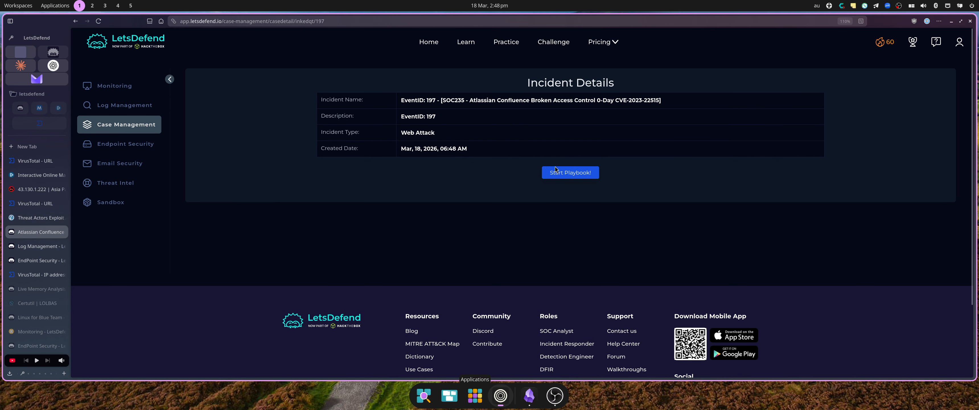
pyautogui.click(555, 170)
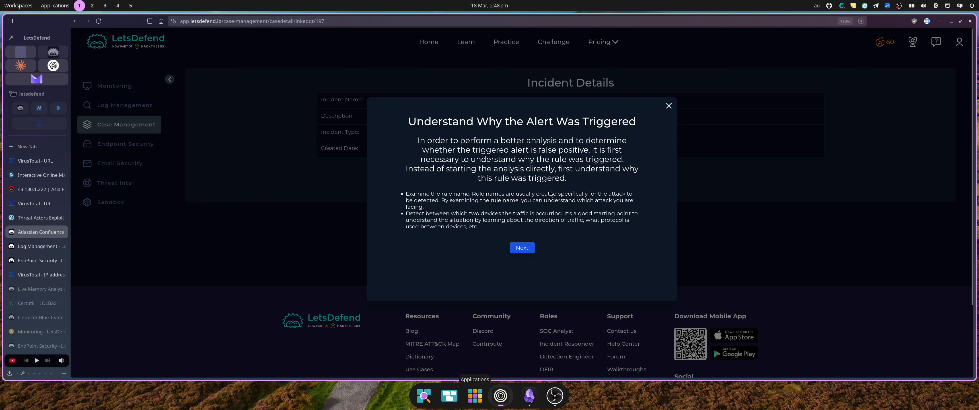
# Consult the CISA advisory, then advance past Understand Why, Collect Data and Examine HTTP Traffic.
pyautogui.click(25, 219)
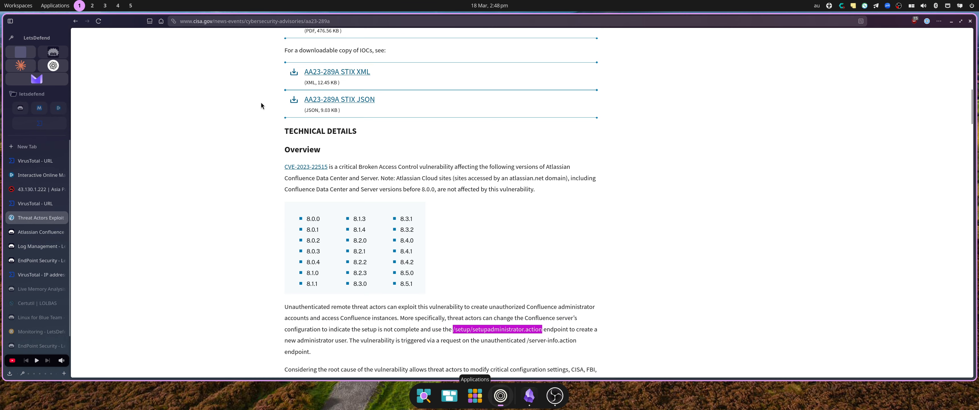
pyautogui.click(38, 231)
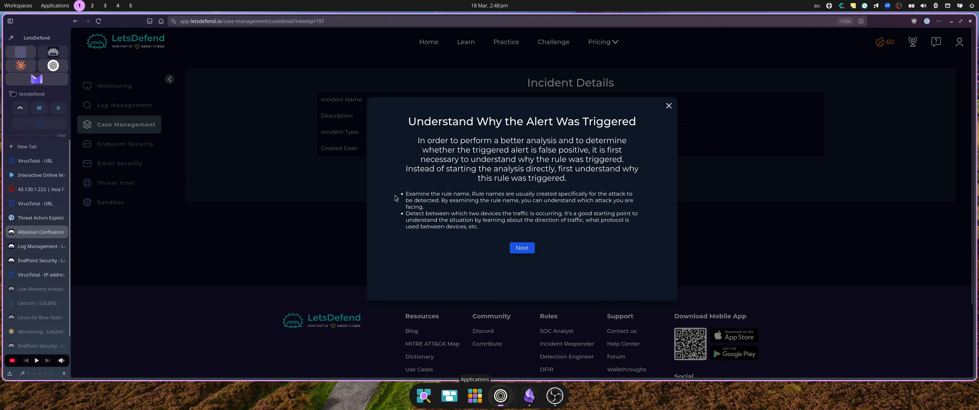
pyautogui.click(522, 247)
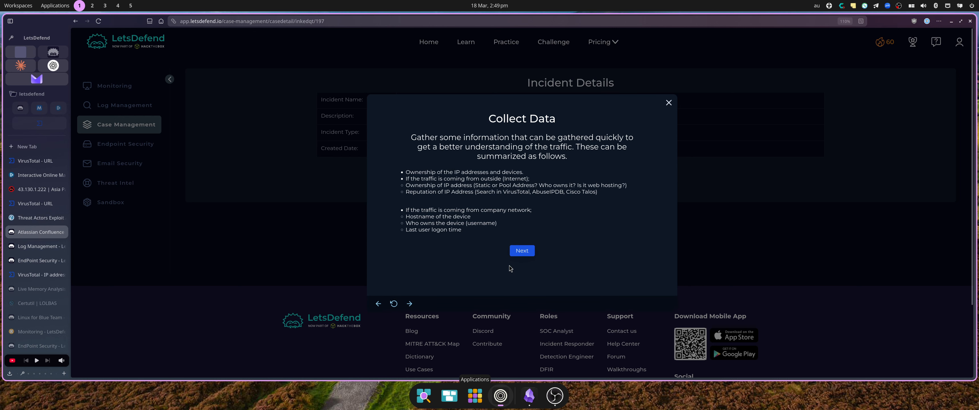
pyautogui.click(530, 253)
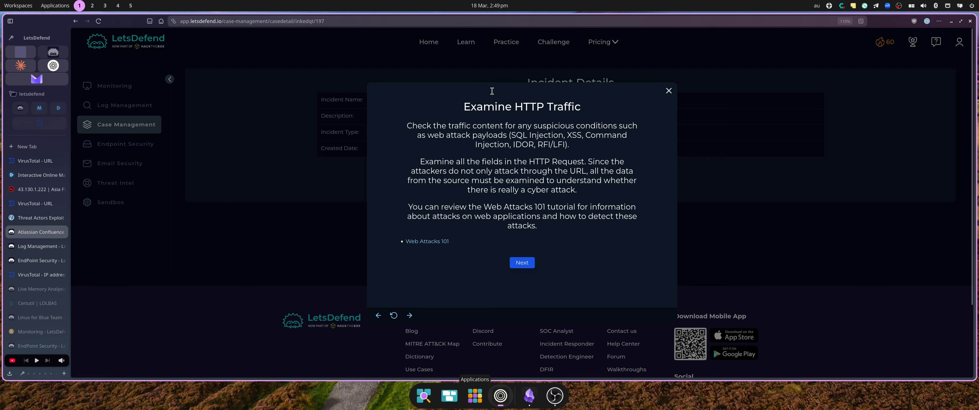
pyautogui.click(523, 264)
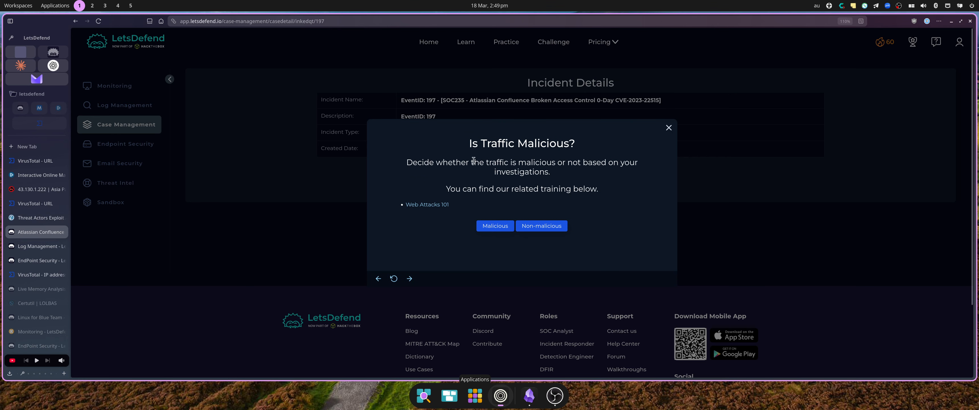
# Answer the playbook: traffic malicious, attack type, planned-test status, Internet → Company Network, attack successful.
pyautogui.click(494, 226)
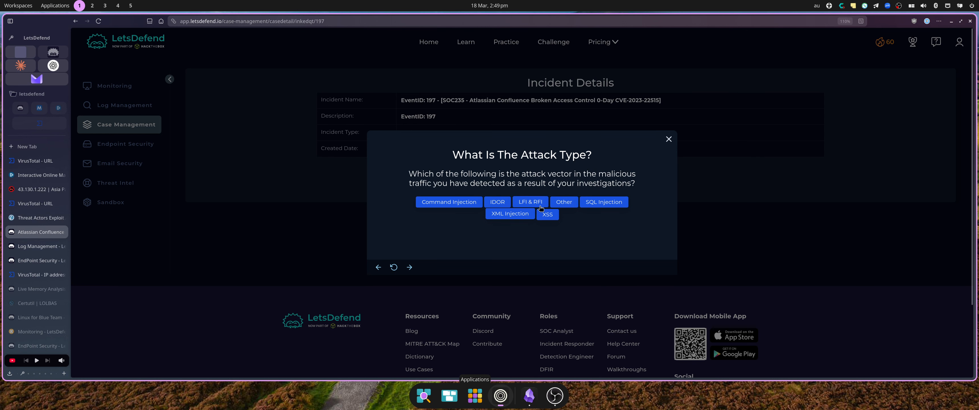
pyautogui.click(563, 203)
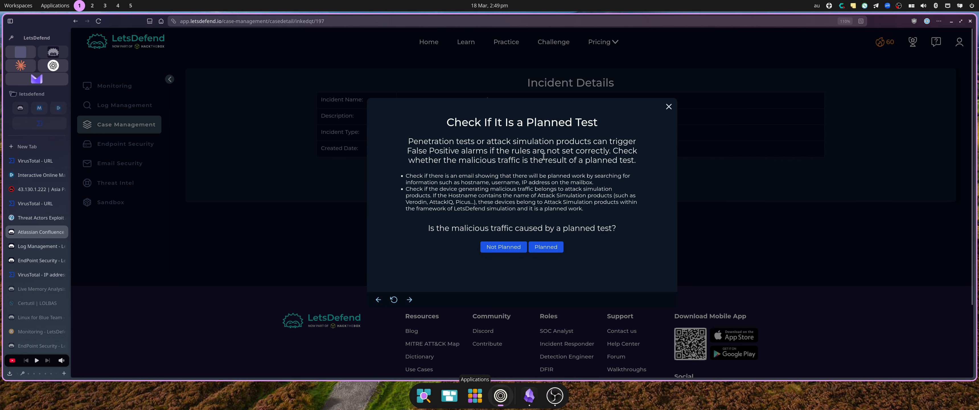
pyautogui.click(523, 249)
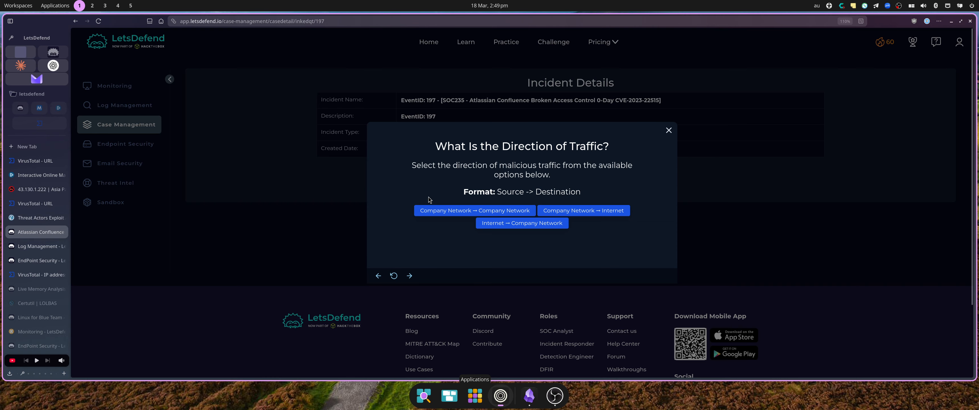
pyautogui.click(508, 223)
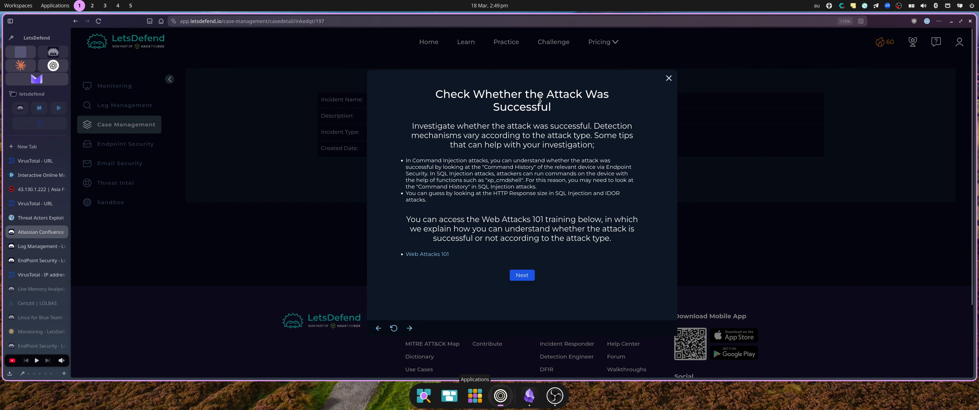
pyautogui.click(519, 273)
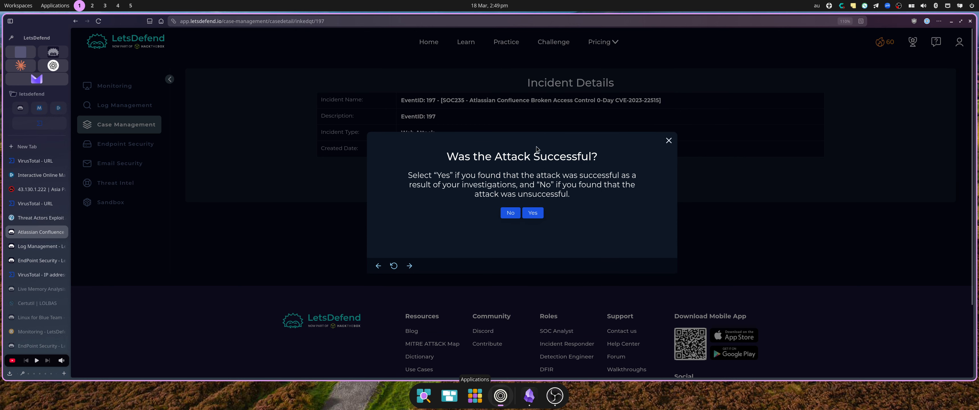
pyautogui.click(533, 211)
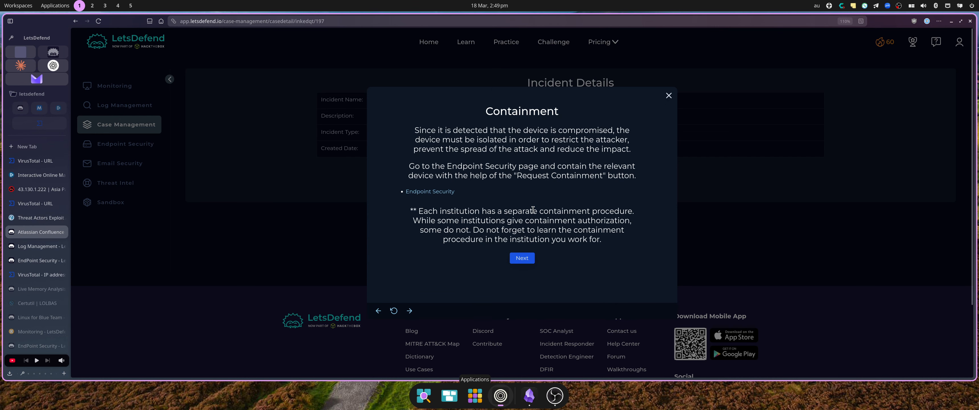
# Contain the Confluence Data Center host in Endpoint Security, then advance the playbook to Add Artifacts.
pyautogui.click(41, 260)
pyautogui.click(705, 159)
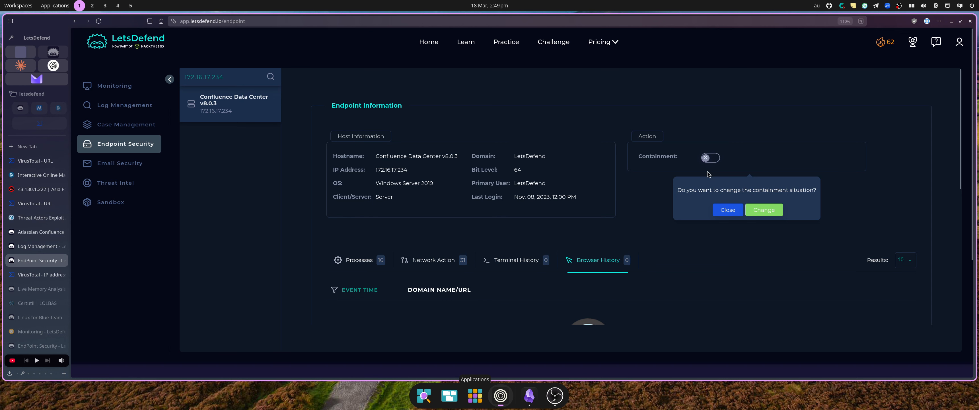
pyautogui.click(755, 211)
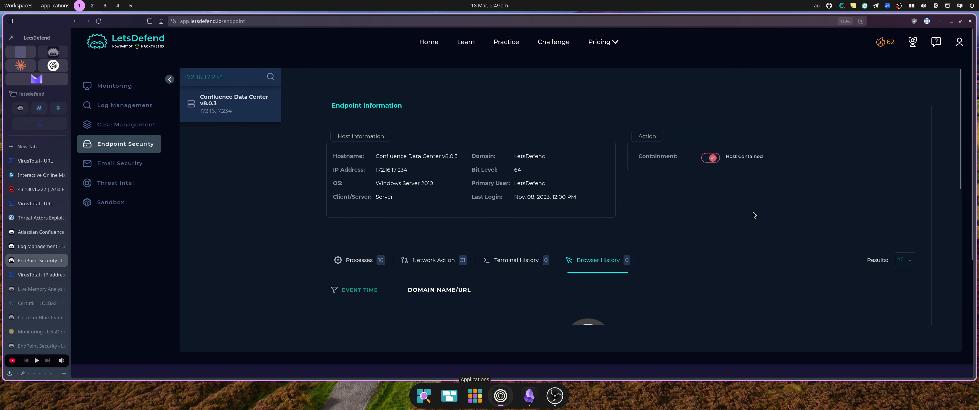
pyautogui.click(35, 232)
pyautogui.click(513, 261)
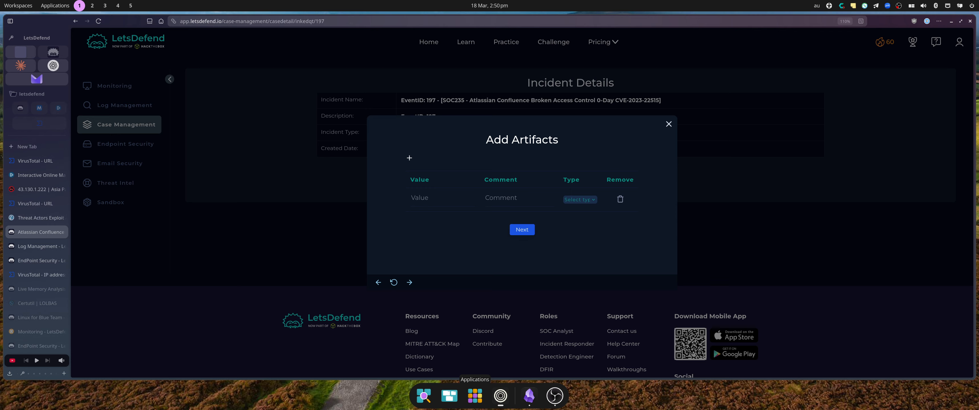
# Add the pasted exploit request URL as a URL Address artifact.
pyautogui.click(431, 197)
pyautogui.hotkey('ctrl', 'v')
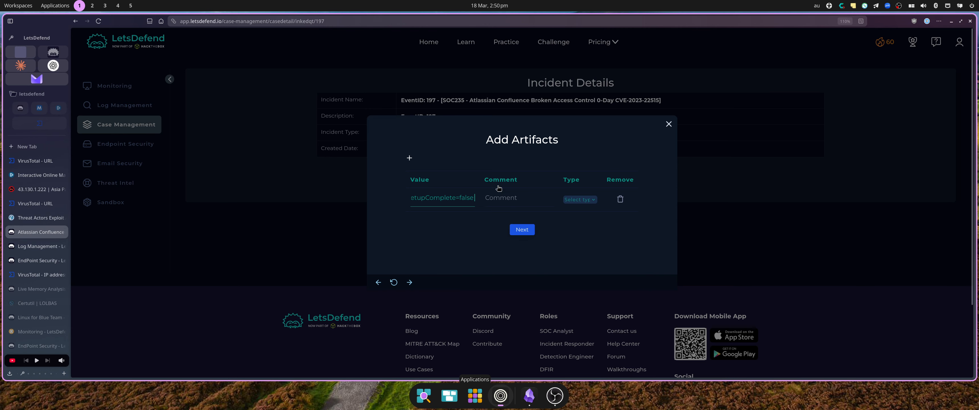
pyautogui.click(572, 200)
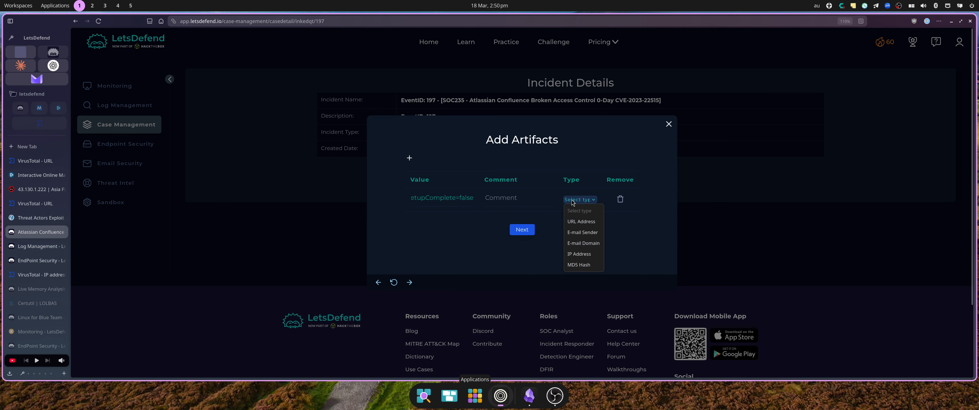
pyautogui.click(590, 230)
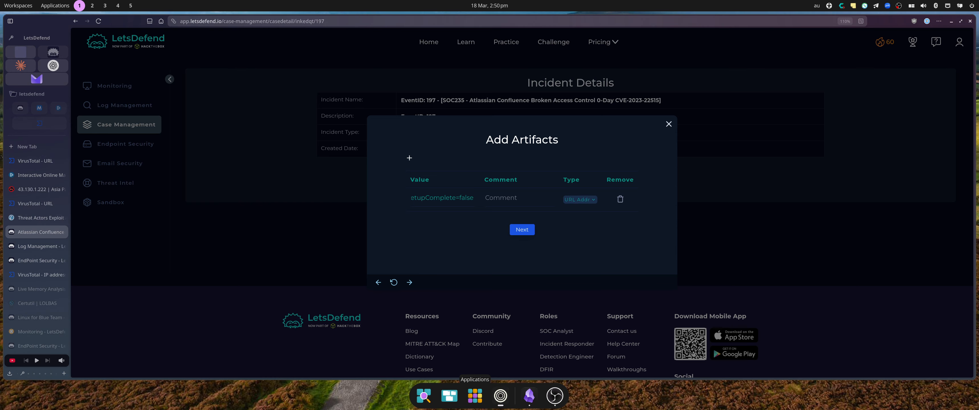
# Add a second artifact: IP 43.130.1.222 typed as IP Address.
pyautogui.click(410, 159)
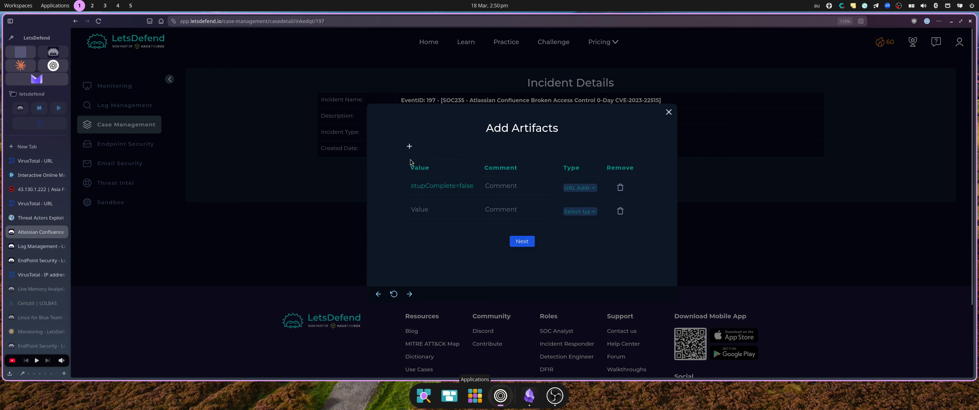
pyautogui.click(424, 210)
pyautogui.hotkey('ctrl', 'v')
pyautogui.click(576, 212)
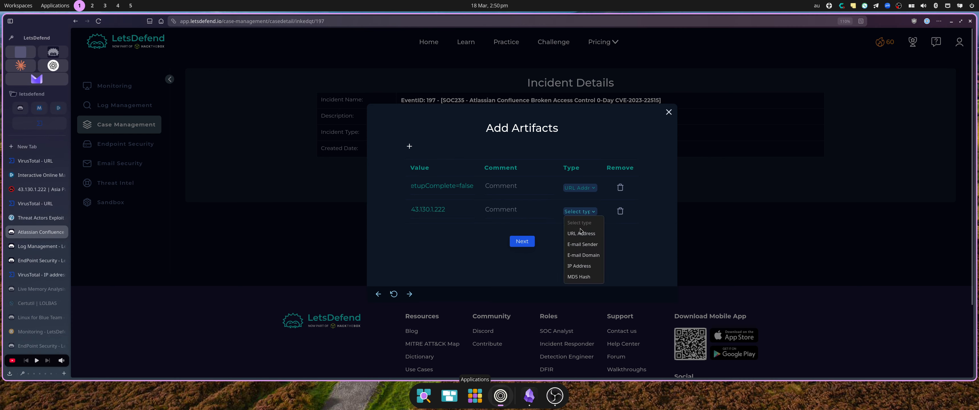
pyautogui.click(587, 267)
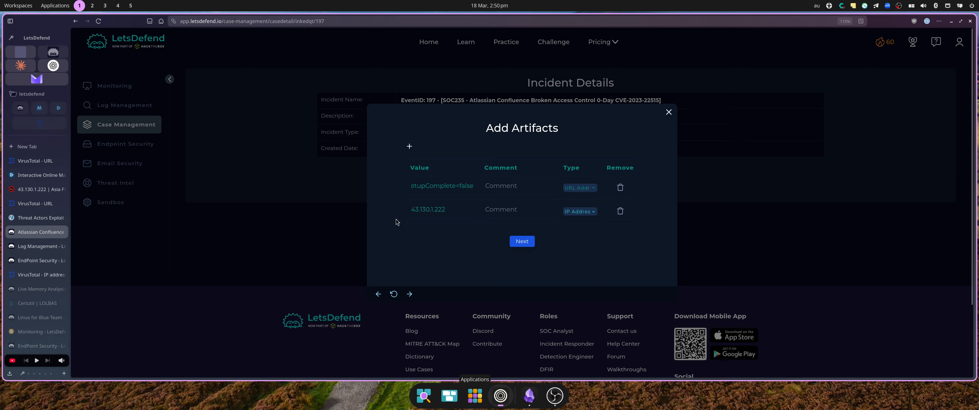
# Verify the URL against the proxy raw log, then save the artifacts and continue.
pyautogui.click(41, 251)
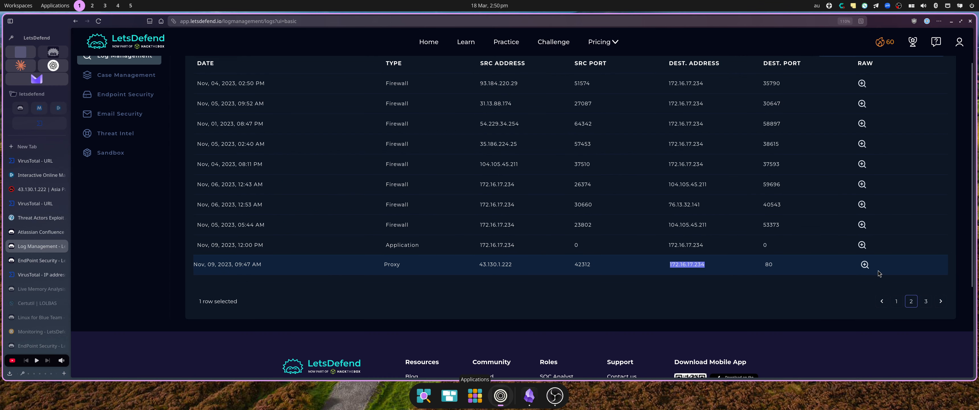
pyautogui.click(864, 265)
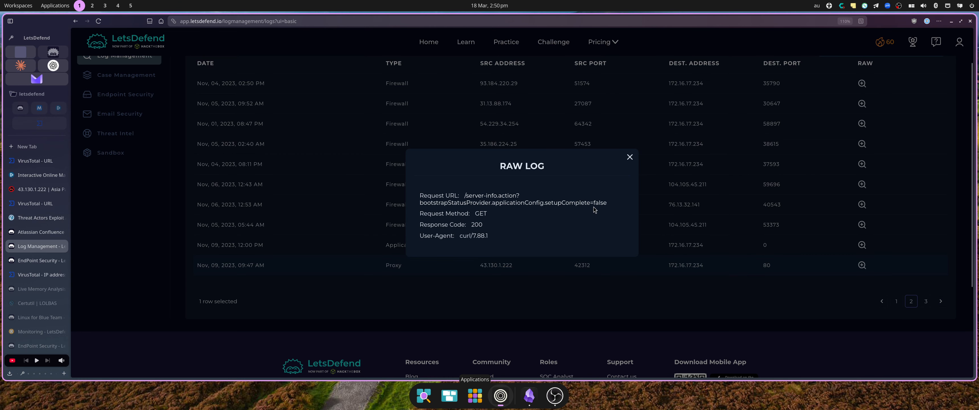
pyautogui.moveTo(608, 202); pyautogui.dragTo(465, 198)
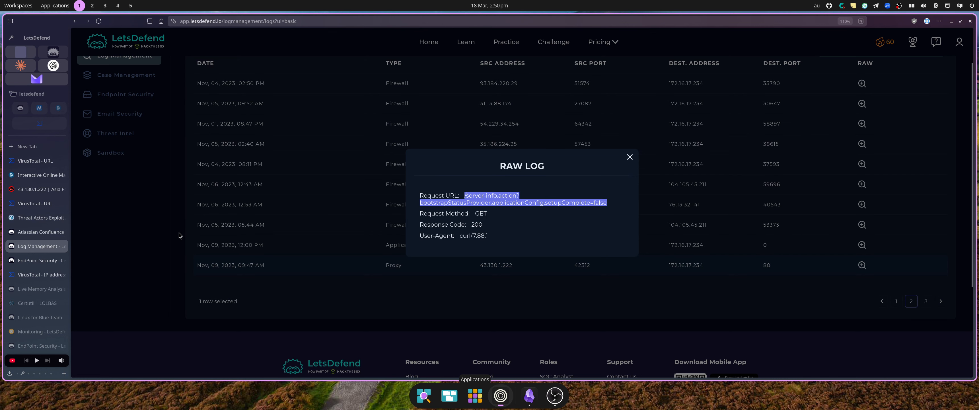
pyautogui.click(33, 232)
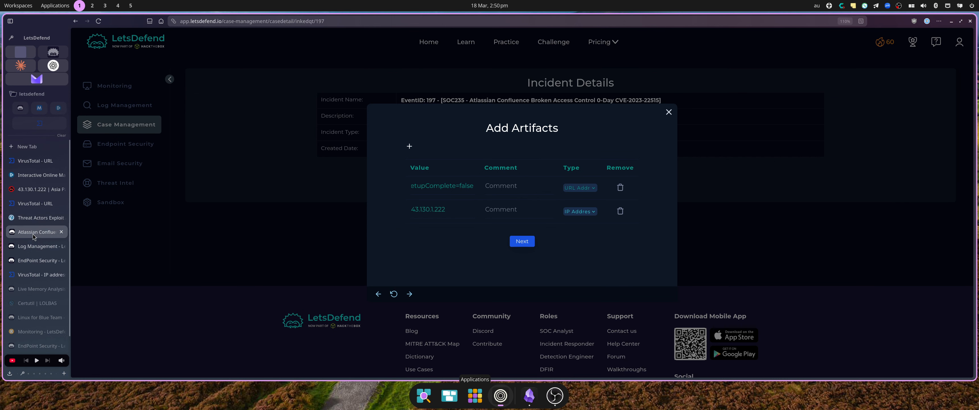
pyautogui.moveTo(445, 182); pyautogui.dragTo(355, 188)
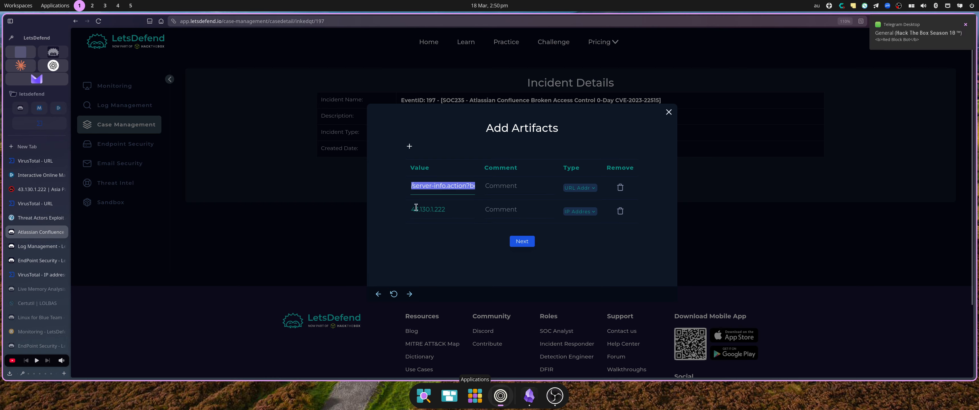
pyautogui.click(522, 244)
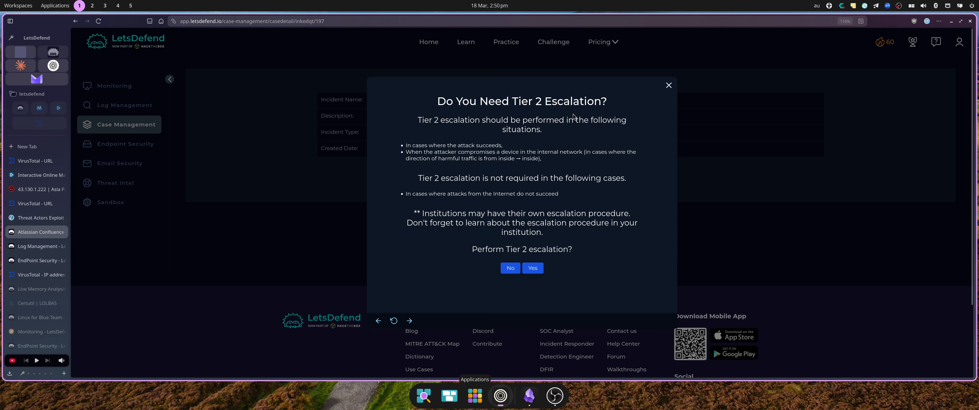
# Choose Yes for Tier 2 escalation and enter the analyst note, copying its text.
pyautogui.click(536, 268)
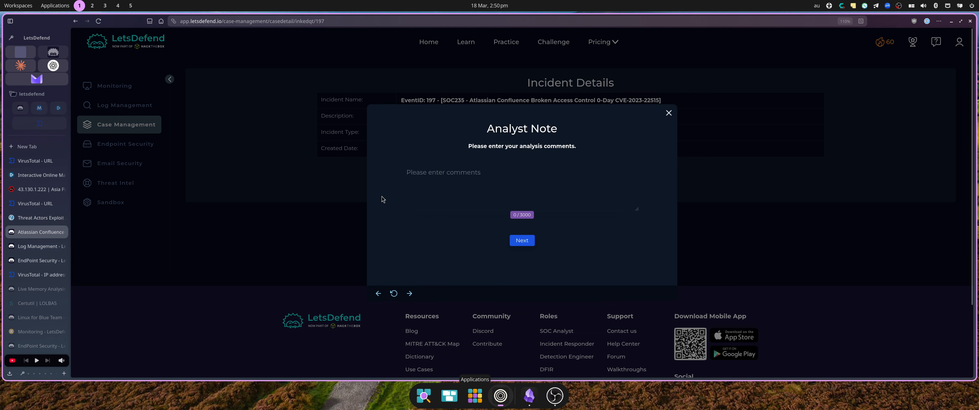
pyautogui.click(436, 196)
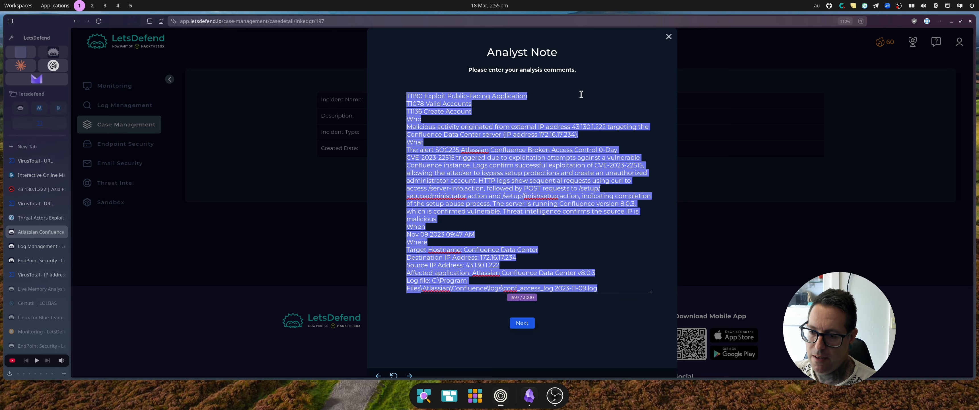
pyautogui.scroll(-1, 557, 268)
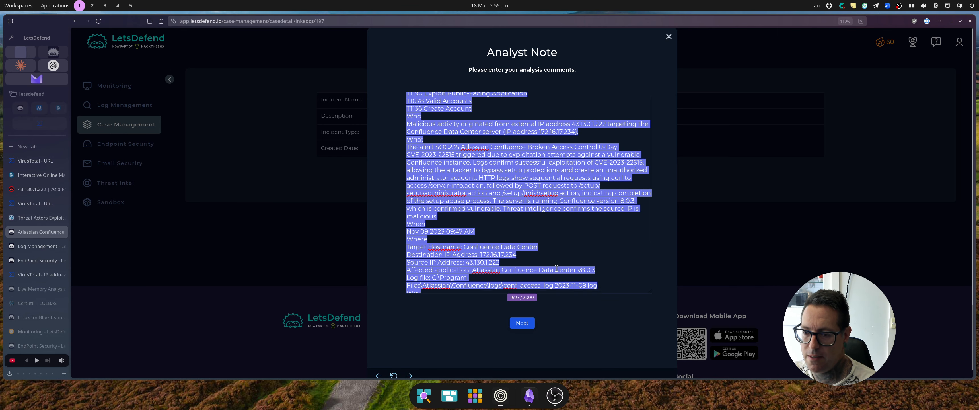
pyautogui.scroll(-3, 556, 268)
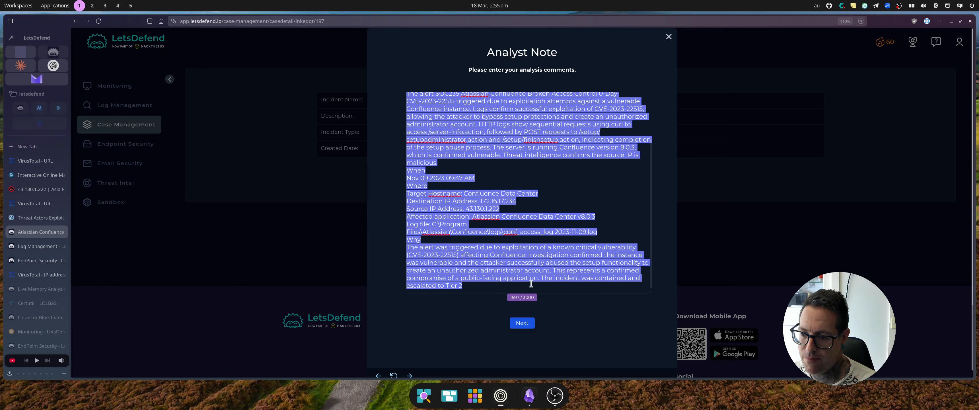
pyautogui.rightClick(448, 264)
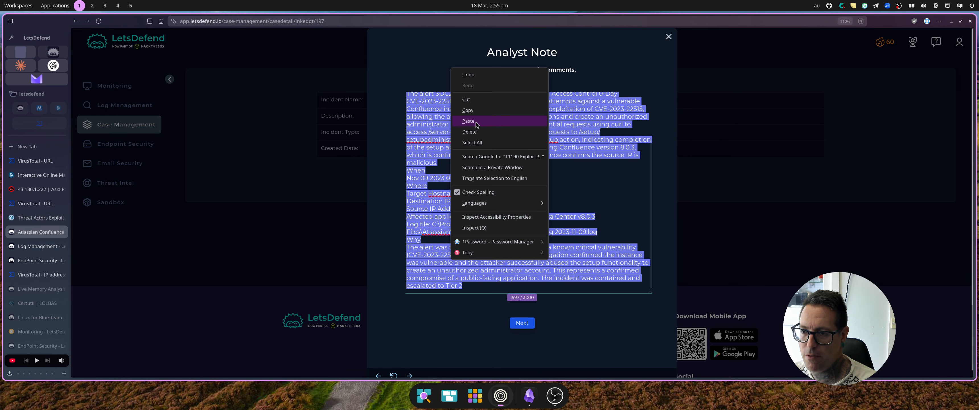
pyautogui.click(468, 110)
# Submit the note and confirm finishing the playbook.
pyautogui.click(521, 323)
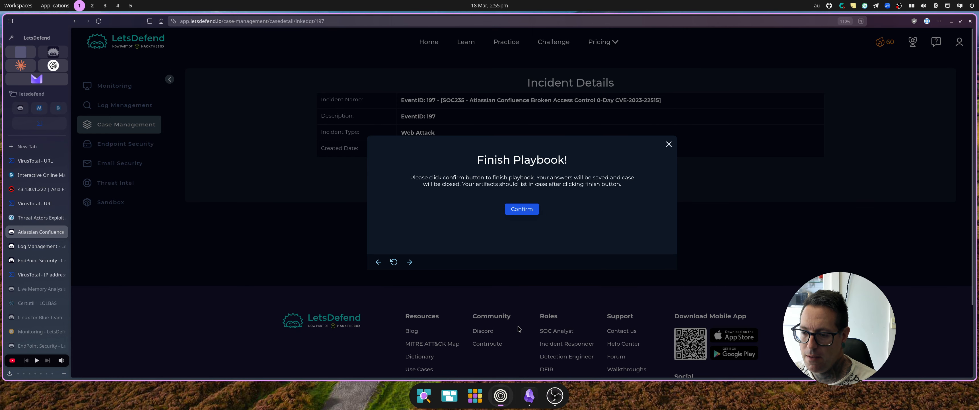
pyautogui.click(513, 209)
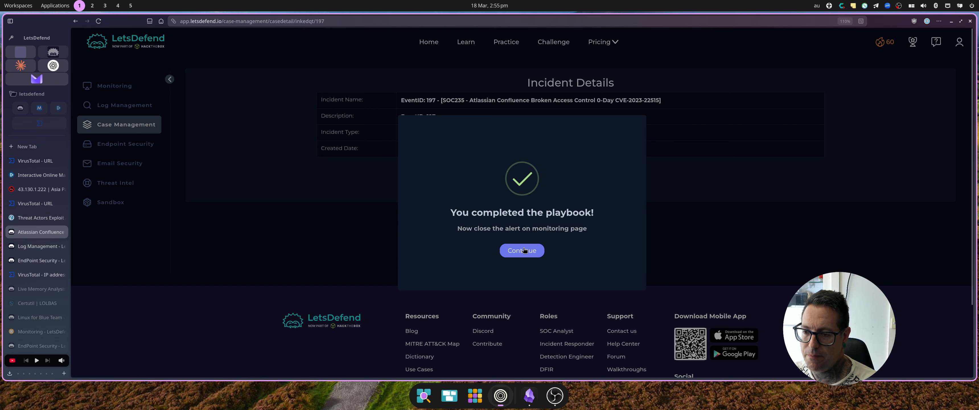
pyautogui.click(524, 250)
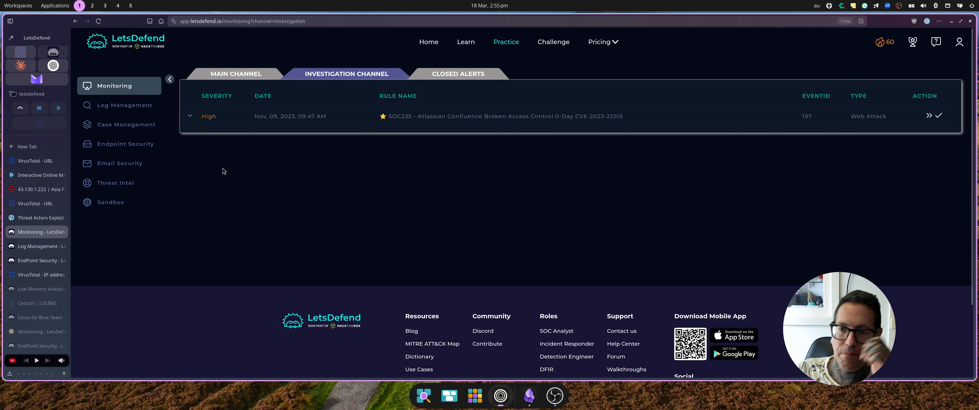
# Close the SOC235 alert as True Positive with the pasted analyst note, then expand its Closed Alerts row.
pyautogui.click(939, 116)
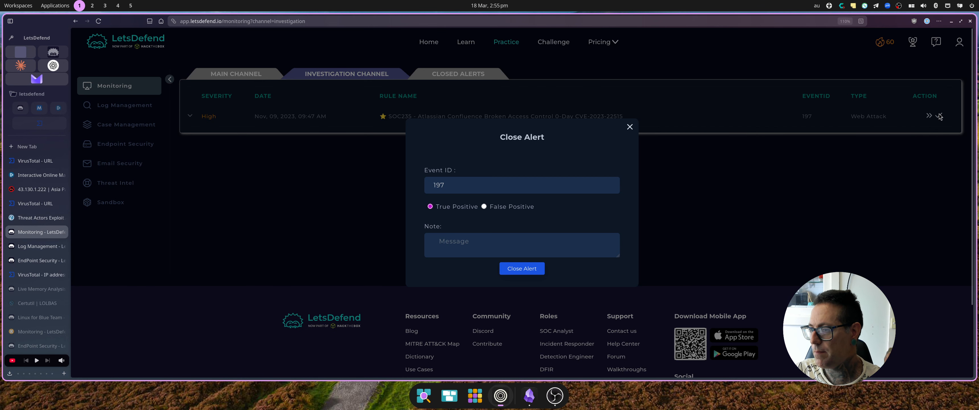
pyautogui.click(464, 248)
pyautogui.hotkey('ctrl', 'v')
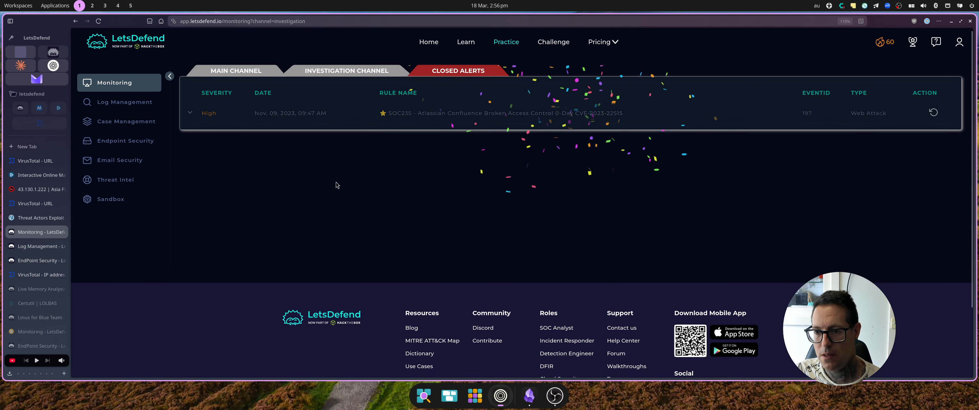
pyautogui.scroll(-1, 297, 162)
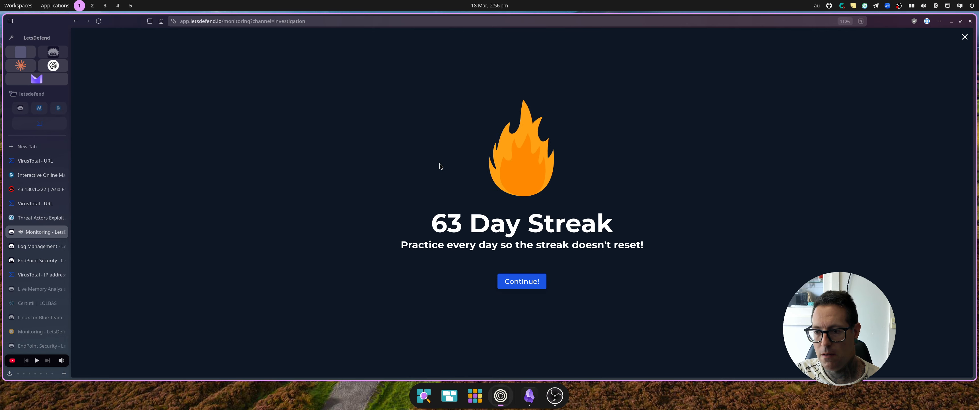
pyautogui.click(515, 286)
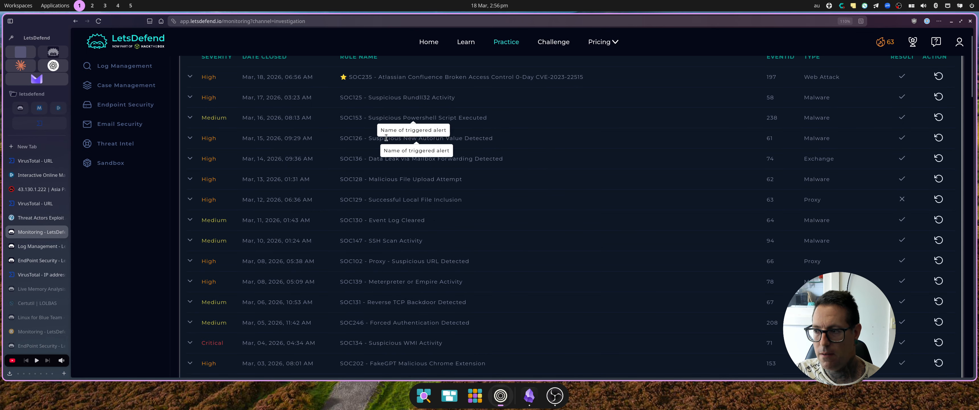
pyautogui.scroll(1, 380, 137)
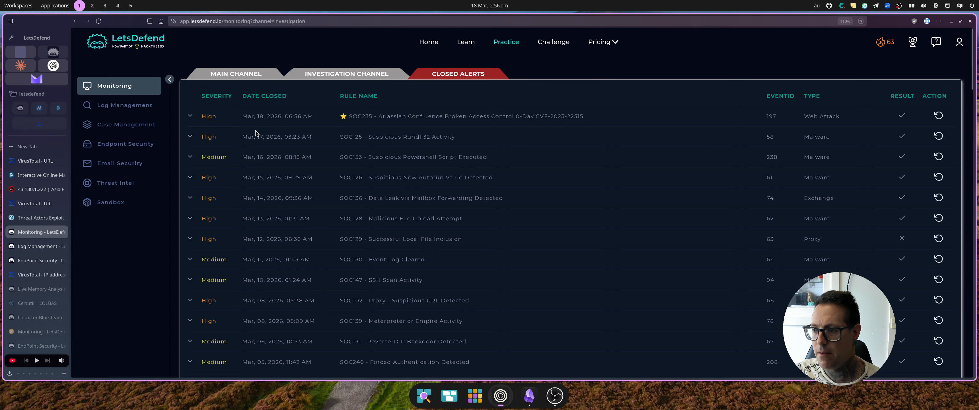
pyautogui.click(191, 117)
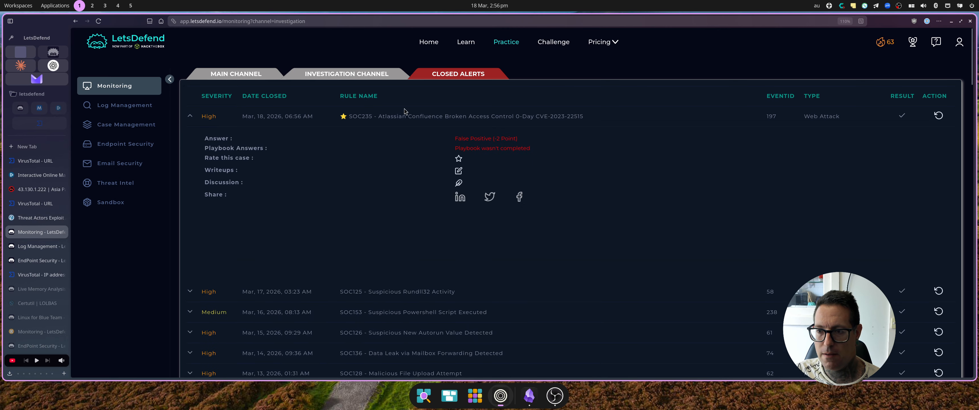